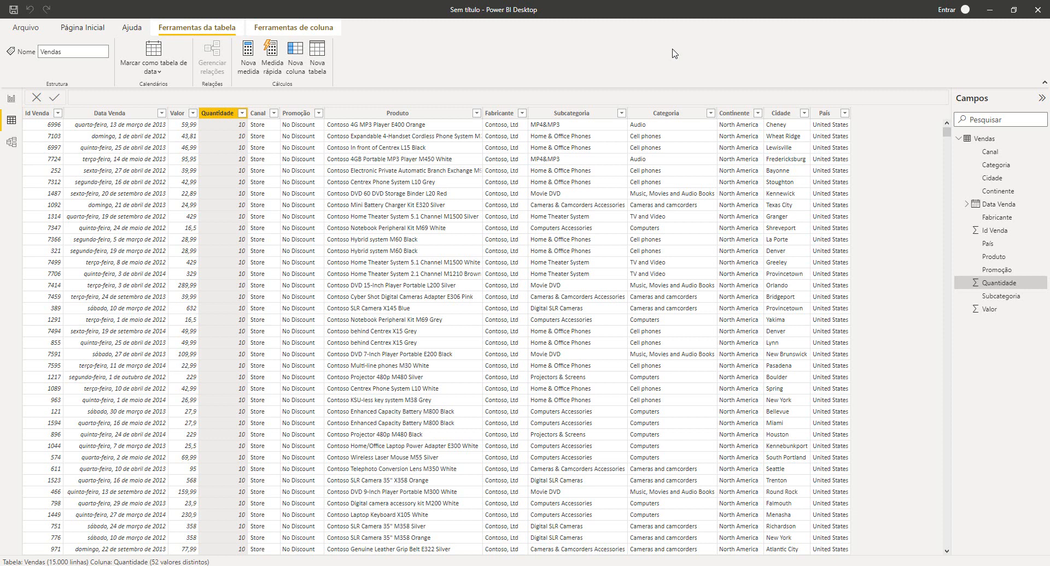
Examine the unit values and quantities per sale in the Valor and Quantidade columns of the Vendas table
click(177, 114)
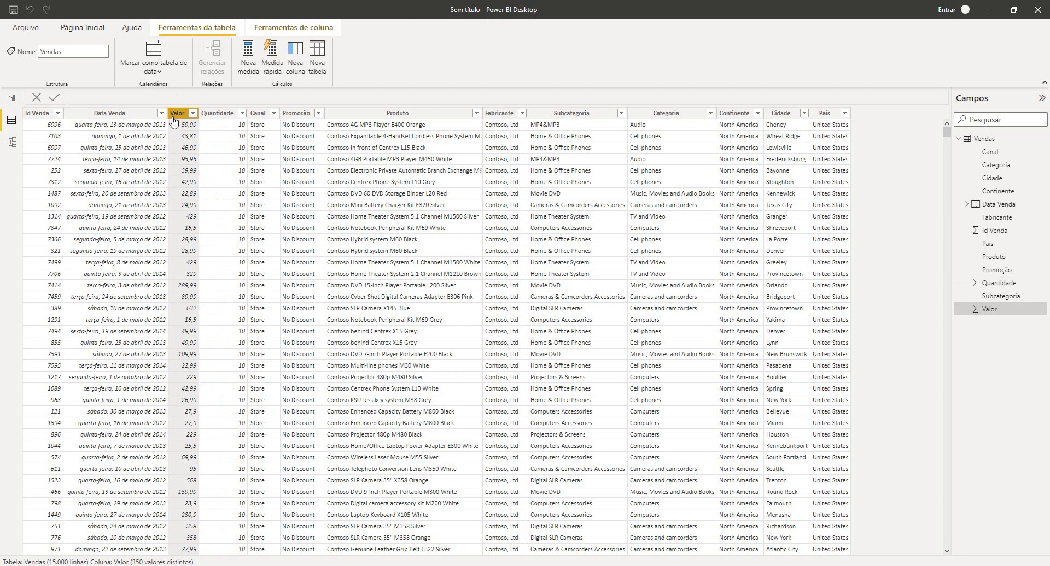
click(213, 115)
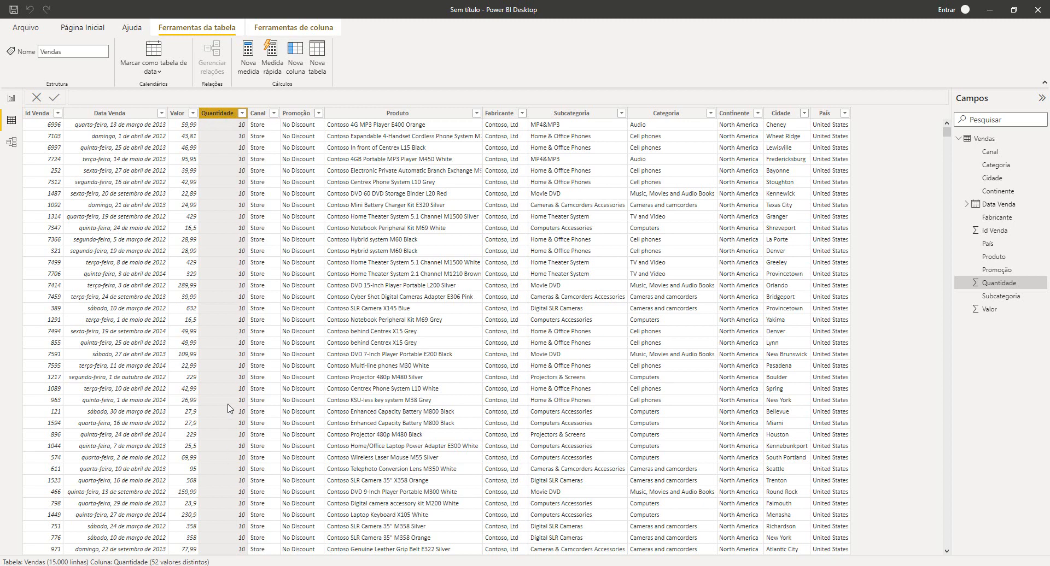
scroll(239, 227, down, 12)
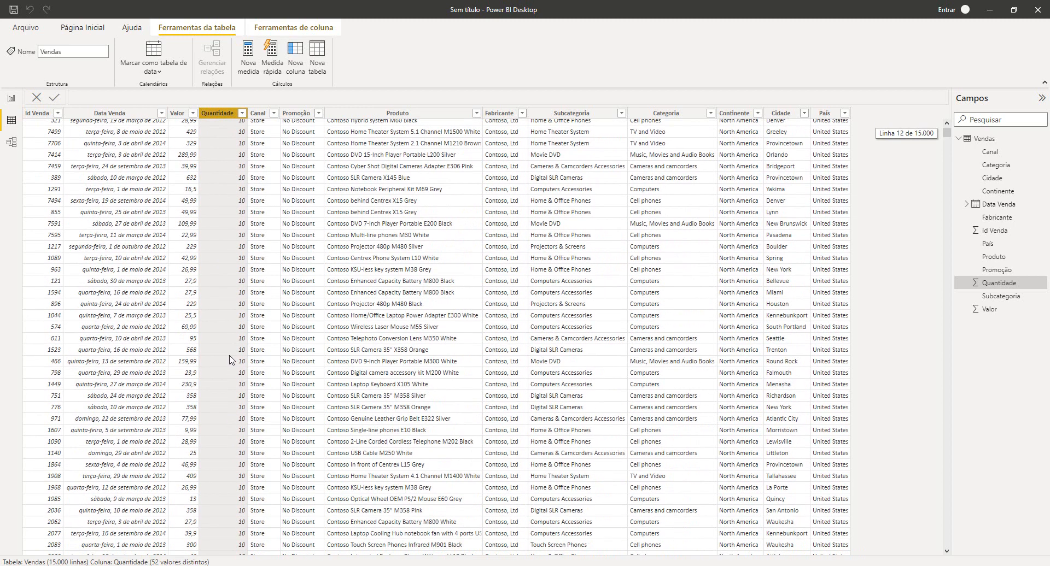
scroll(226, 357, down, 2)
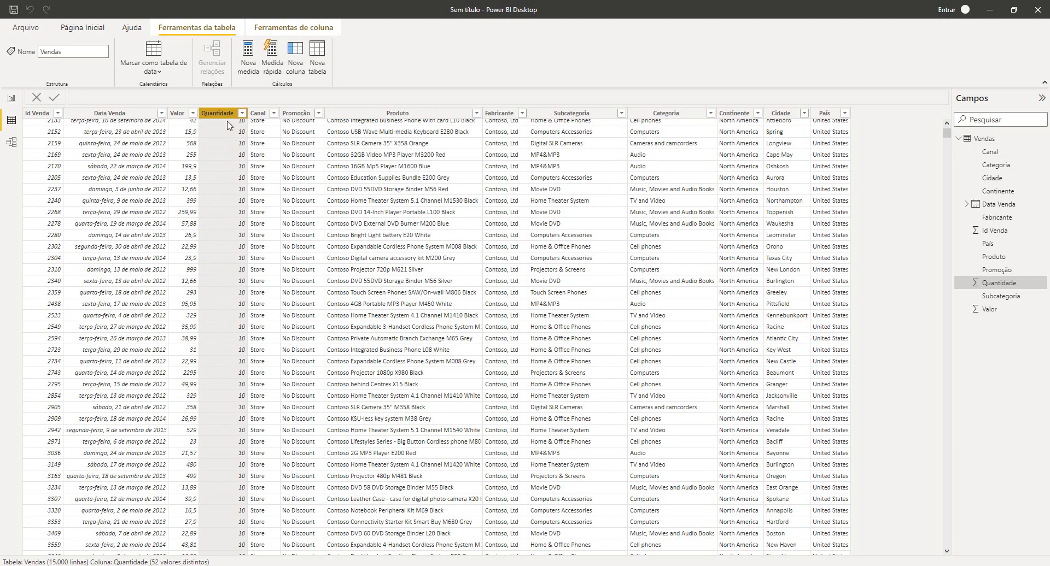
scroll(227, 125, down, 10)
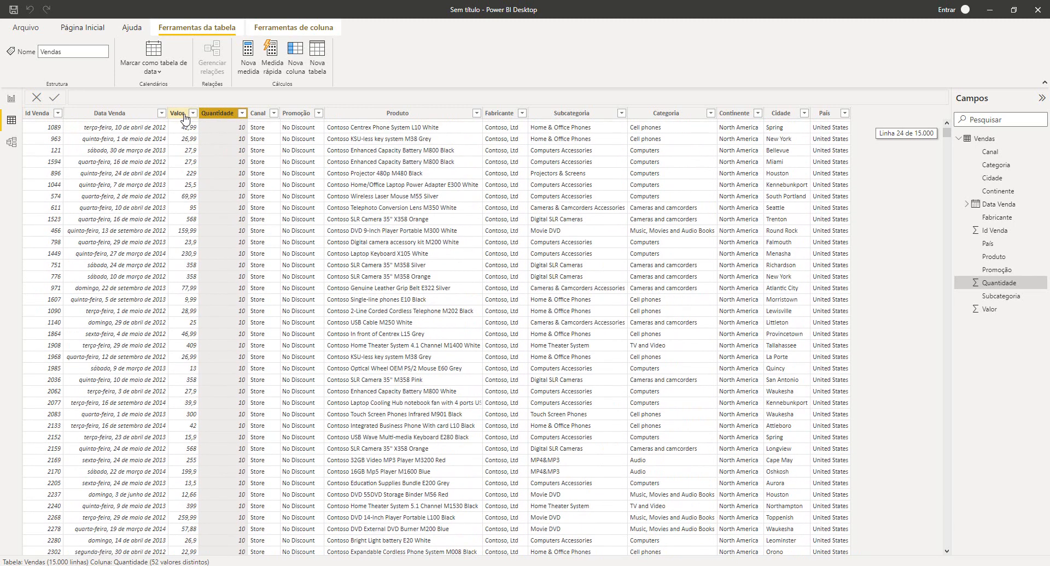
scroll(242, 192, up, 2)
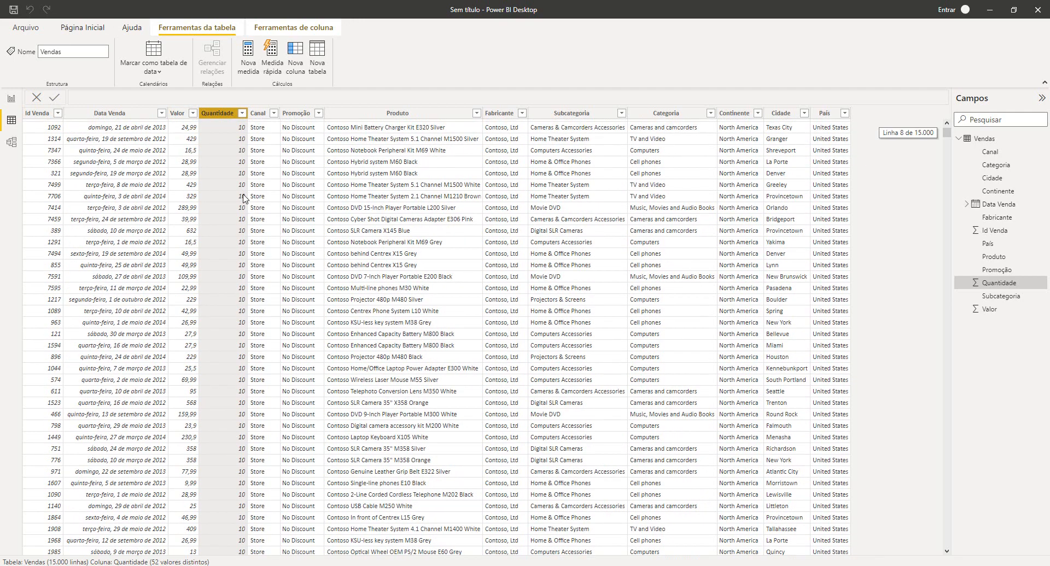
scroll(183, 117, down, 12)
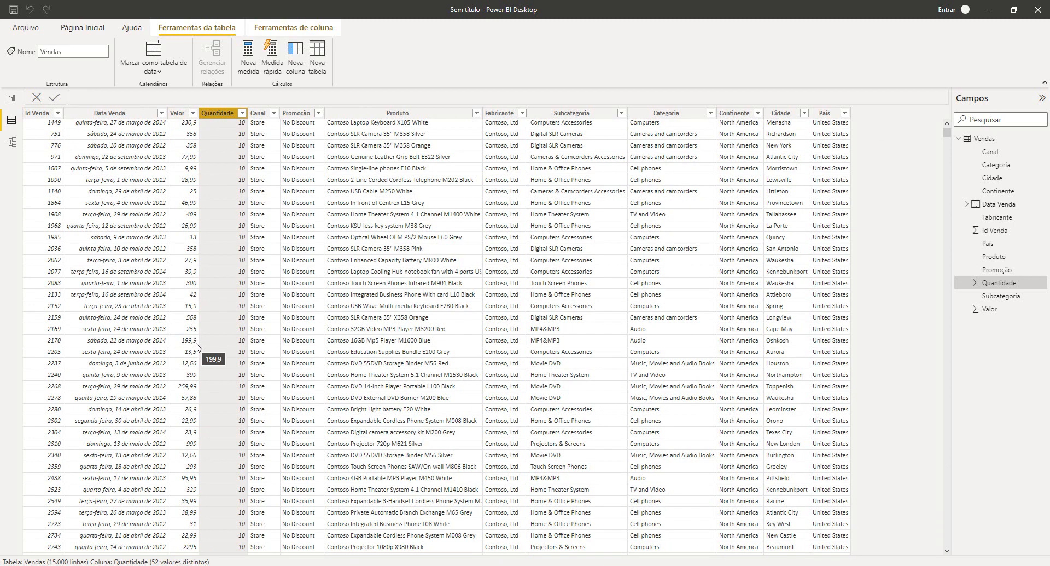
scroll(328, 273, up, 10)
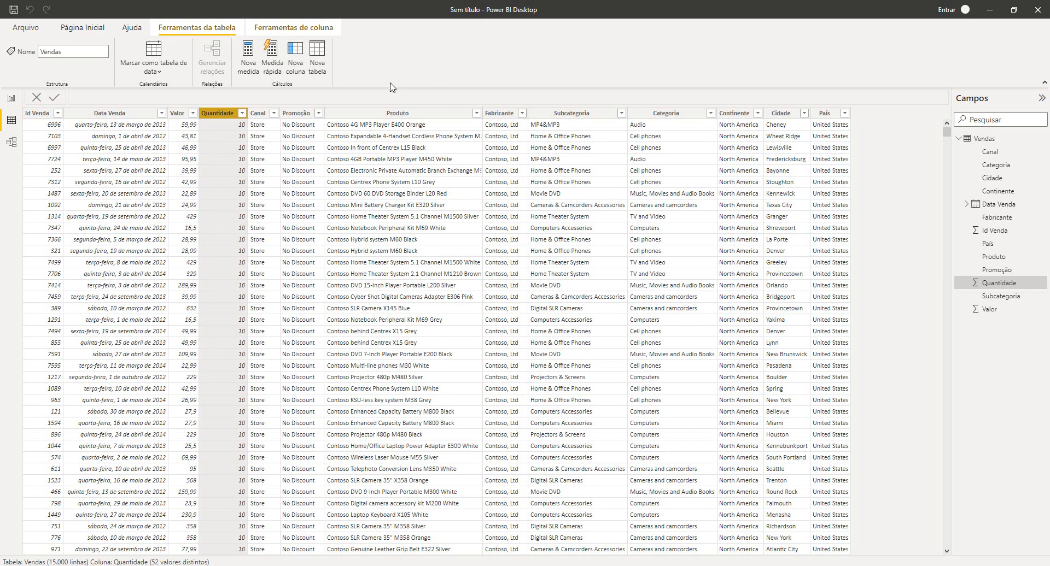
Add a calculated column to the Vendas table with the formula Valor Total de Vendas = Vendas[Valor]*Vendas[Quantidade]
click(295, 54)
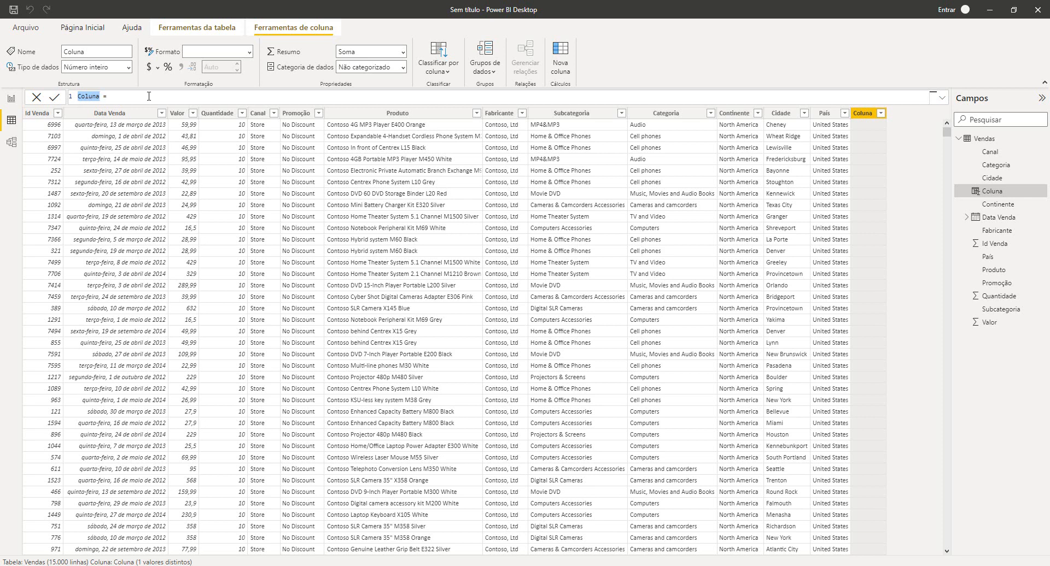
click(89, 94)
double_click(88, 96)
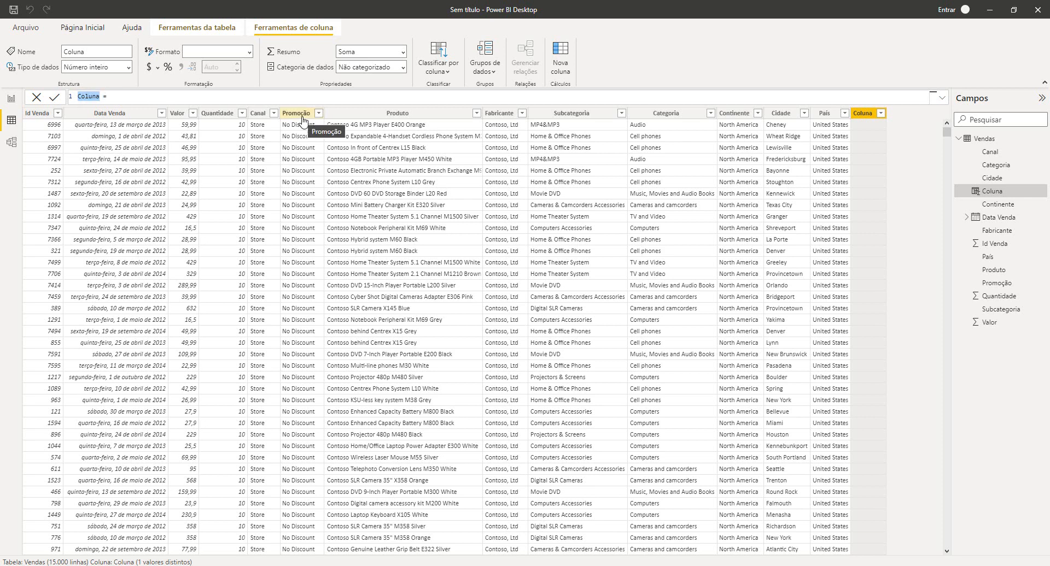
text(Total de Vendas)
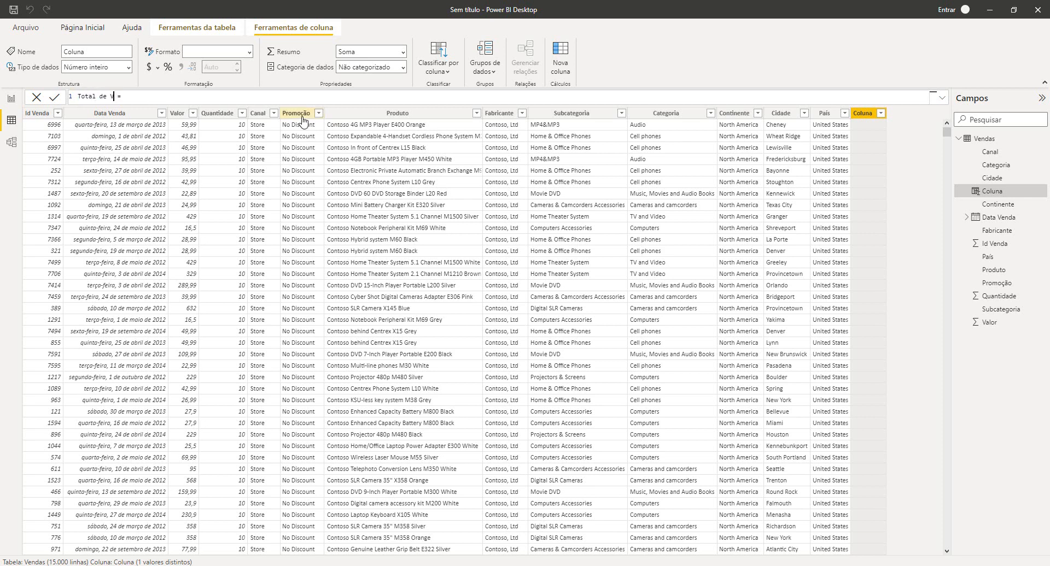
key(Home)
text(Valor Valor)
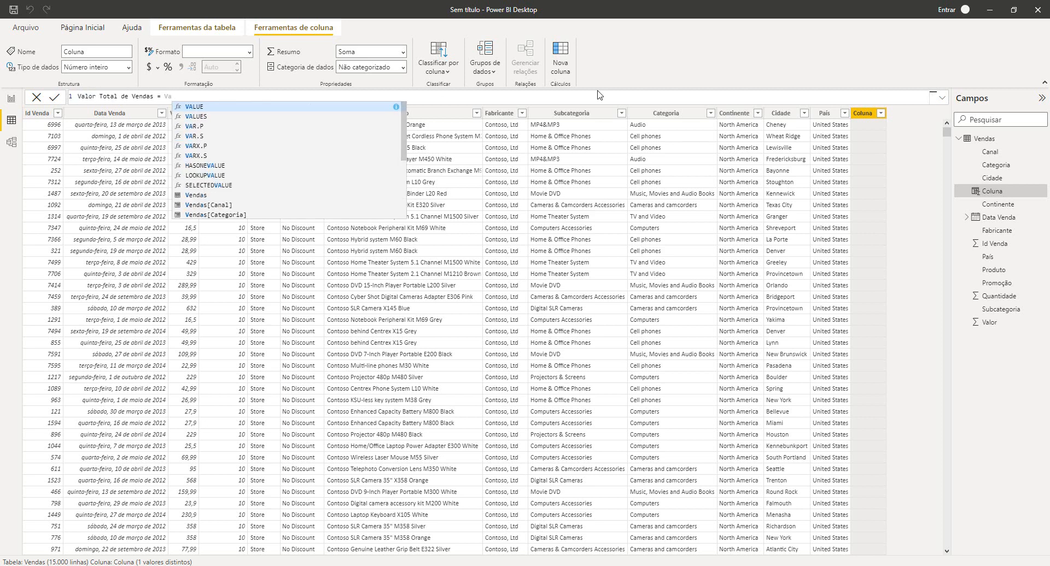
key(Tab)
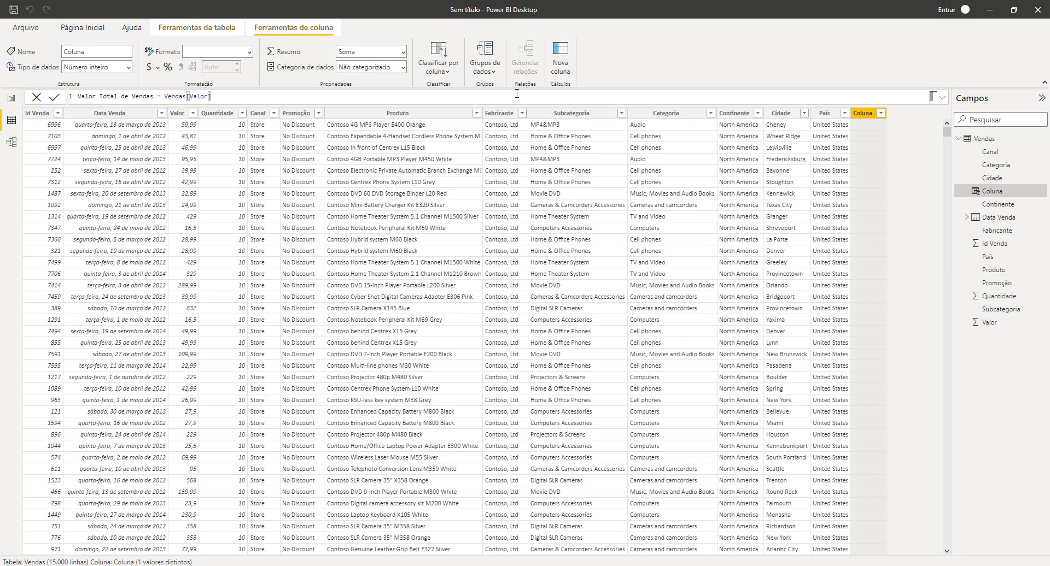
text(*quan)
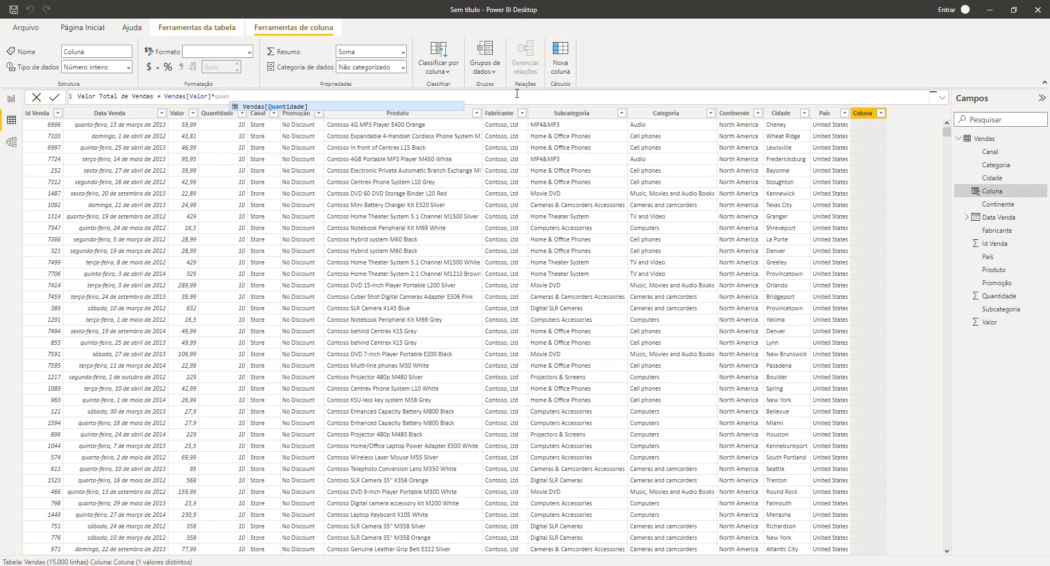
key(Tab)
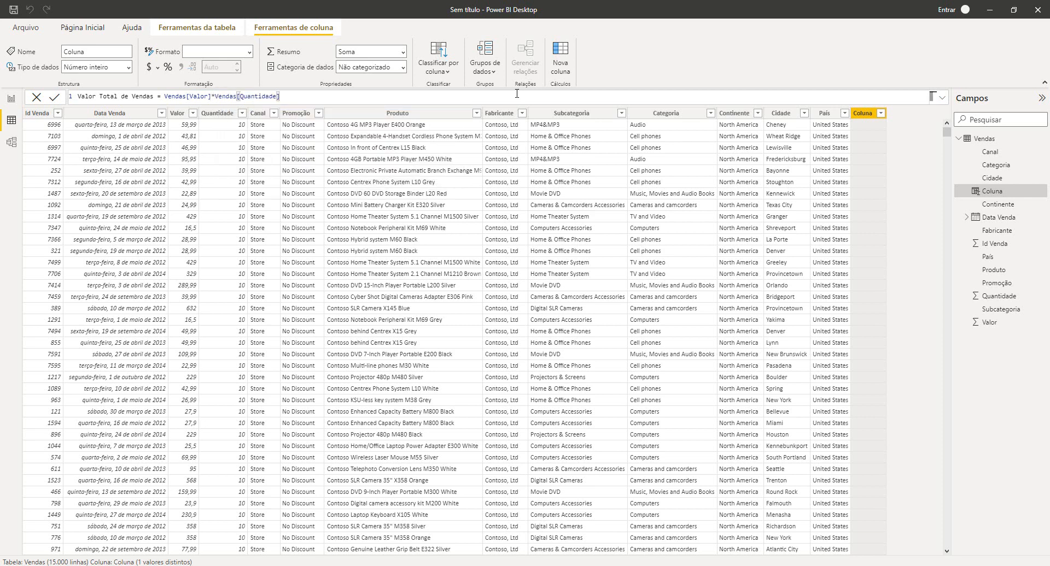
key(Return)
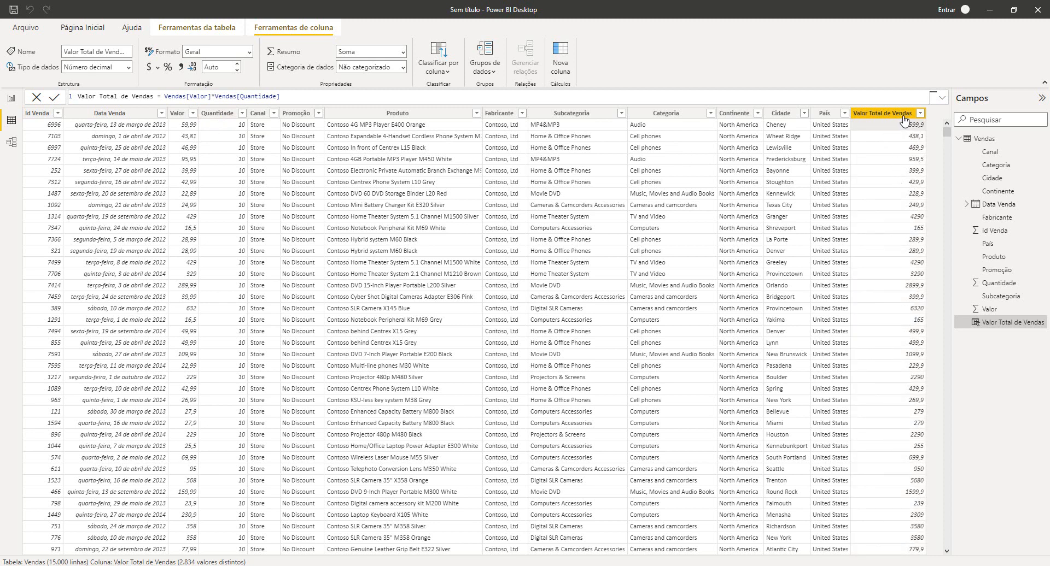
Add a card visual to the report page that shows the Valor Total de Vendas column
click(11, 101)
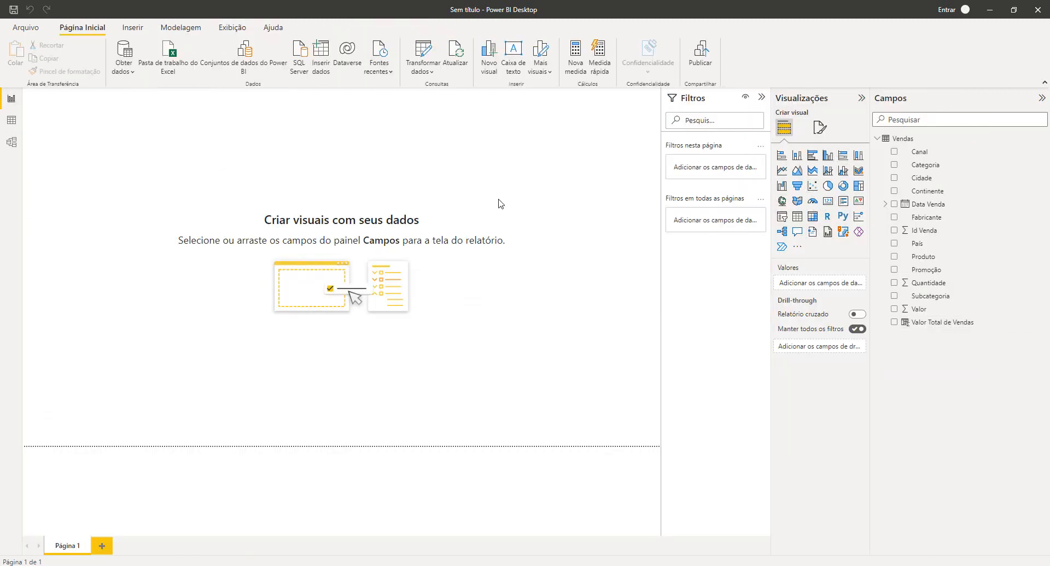
click(827, 203)
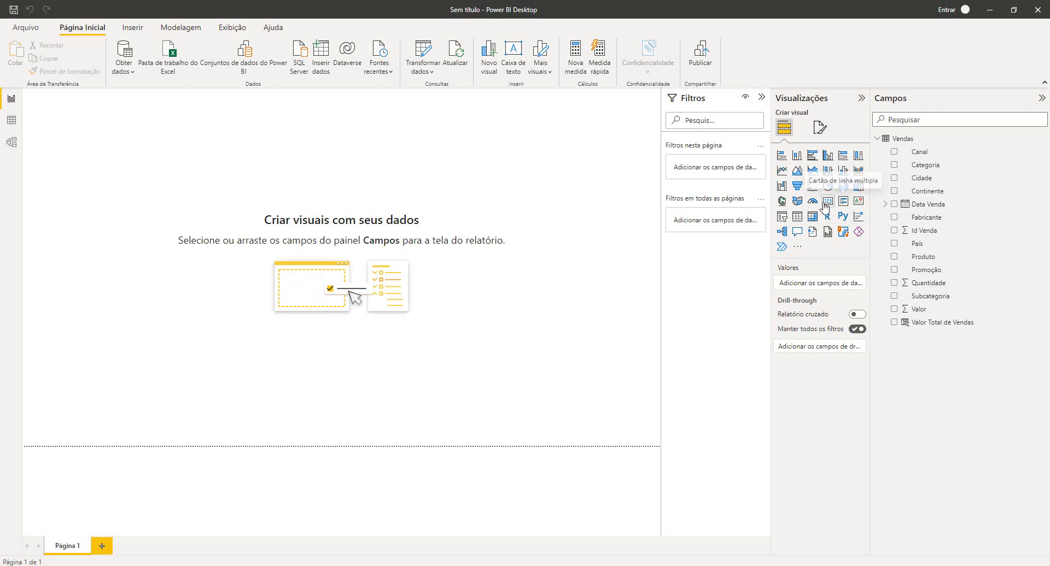
drag(119, 207, 210, 318)
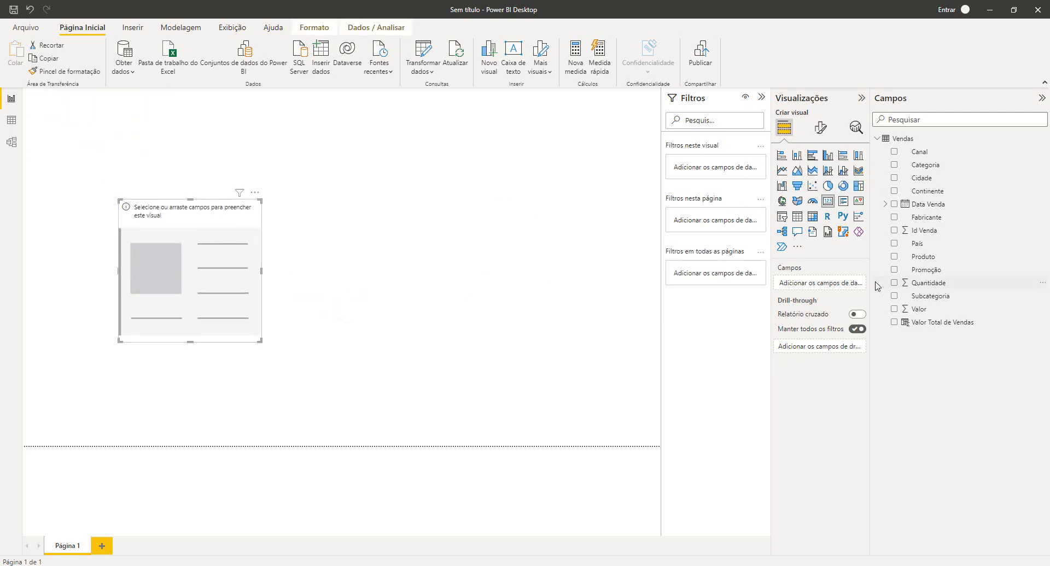
drag(984, 328, 228, 274)
click(925, 322)
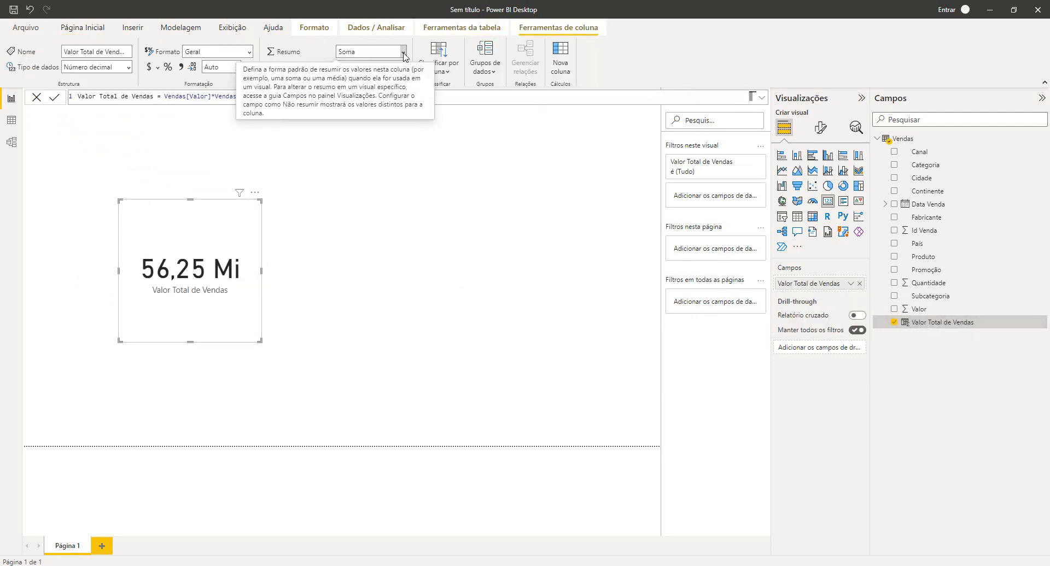
Check the default summarization options of the Valor Total de Vendas column
click(366, 51)
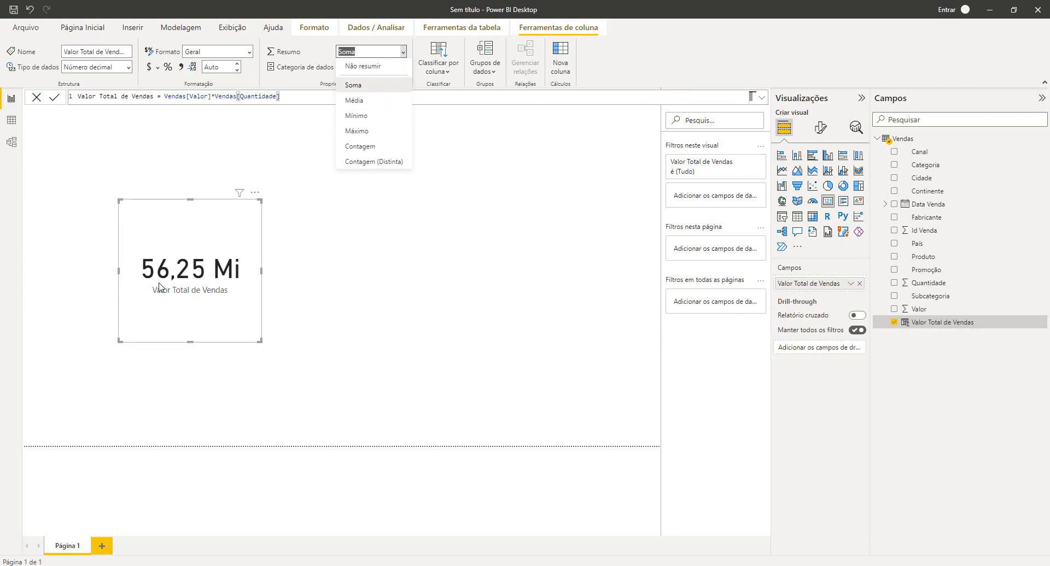
click(193, 269)
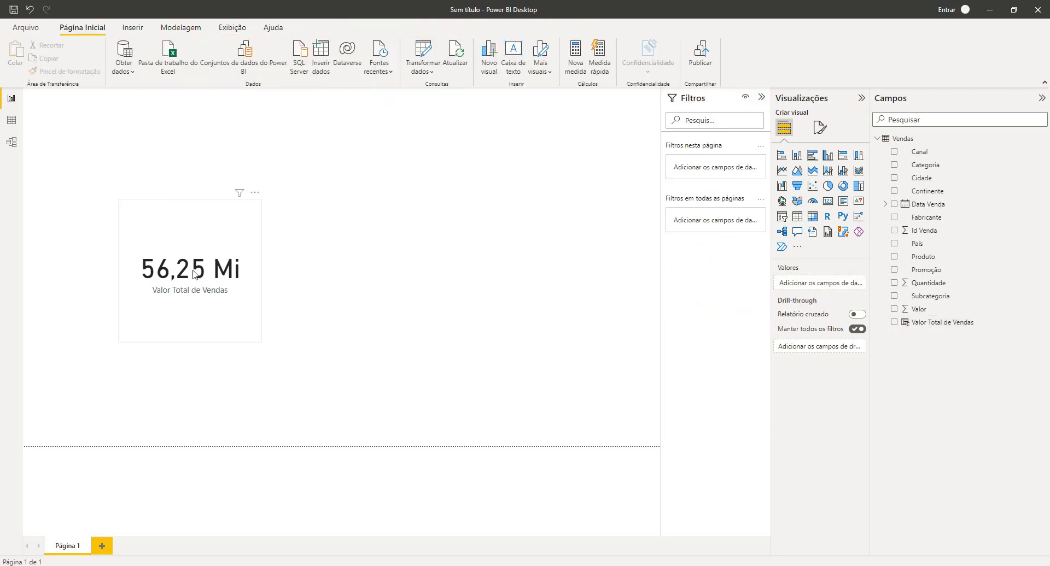
click(929, 323)
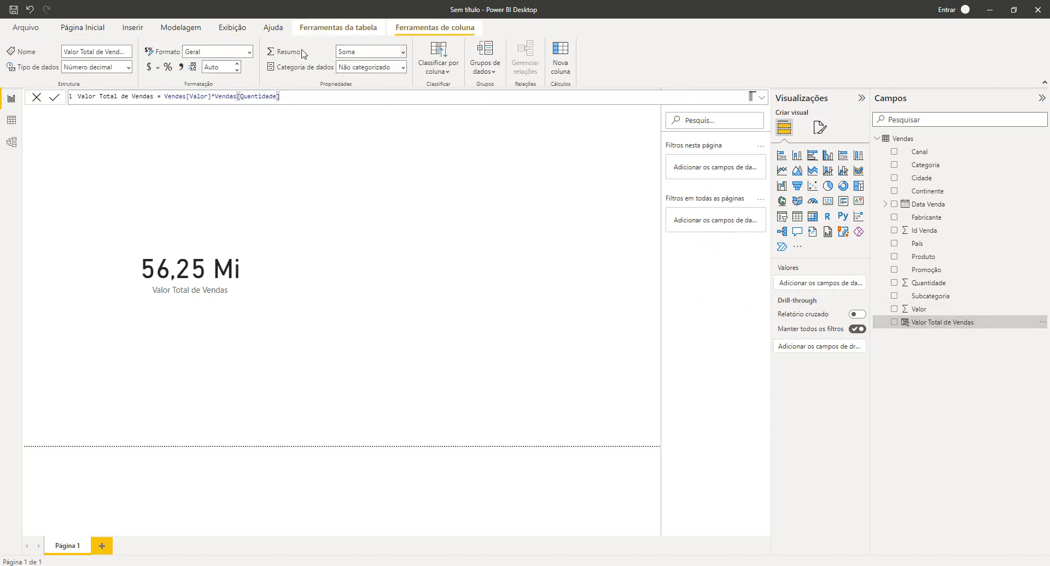
click(446, 267)
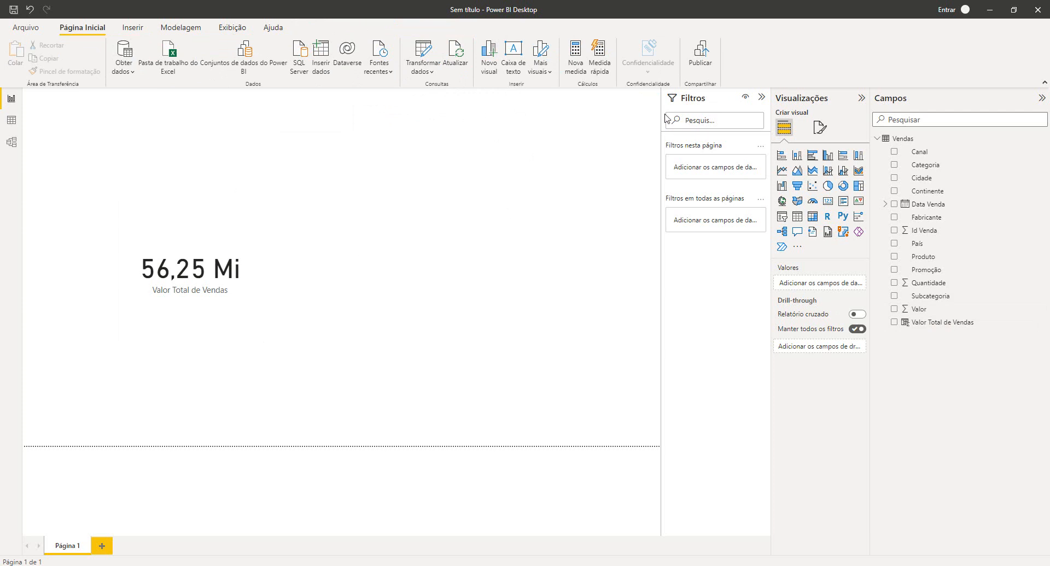
Create a new measure in the Vendas table and name it Total de Vendas 02
right_click(912, 144)
click(651, 157)
double_click(88, 97)
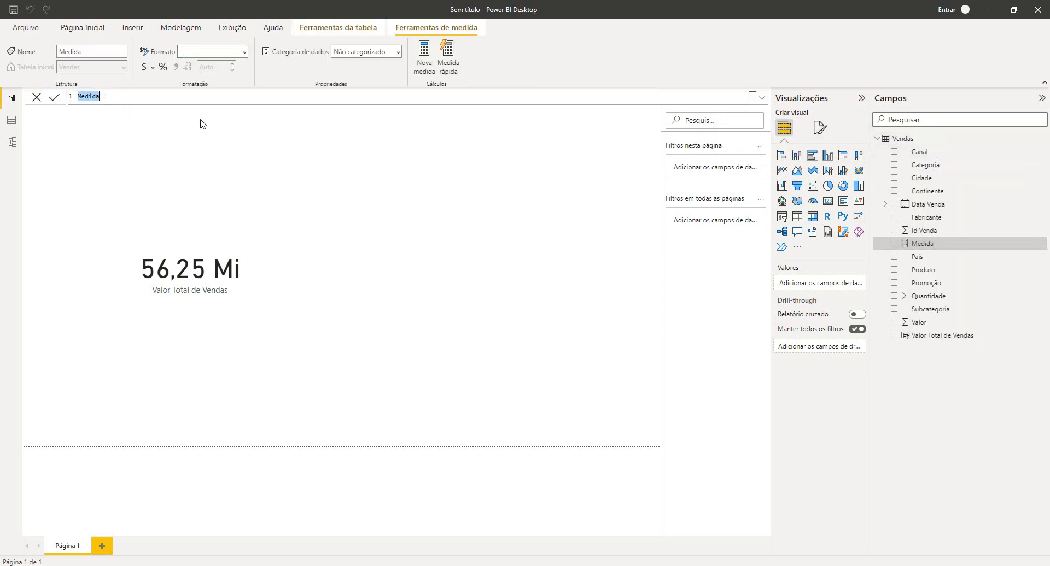
text(To)
Define the new measure as SUM(Vendas[Valor Total de Vendas]) and commit the formula
text(sum)
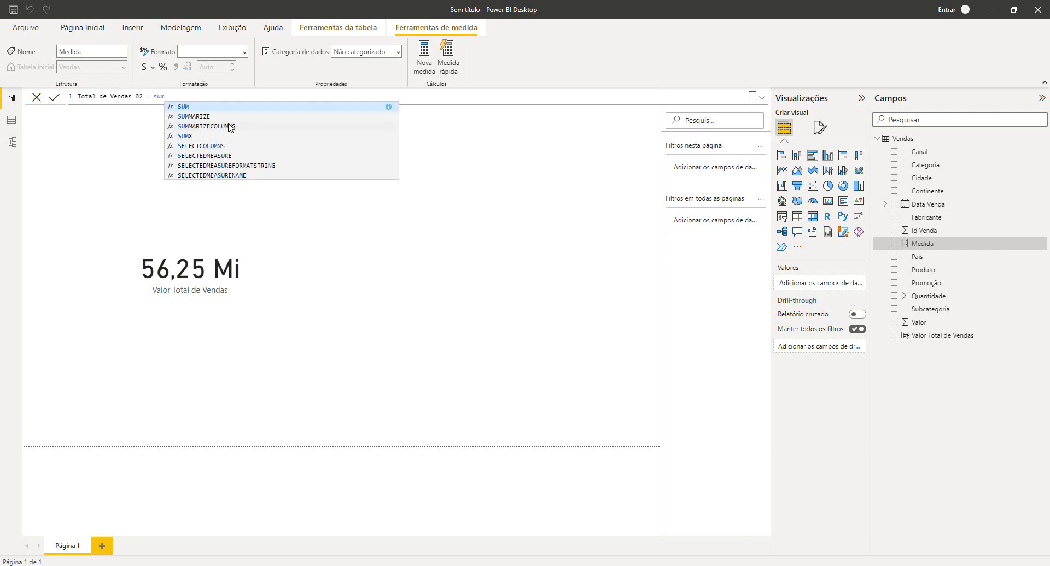
key(Tab)
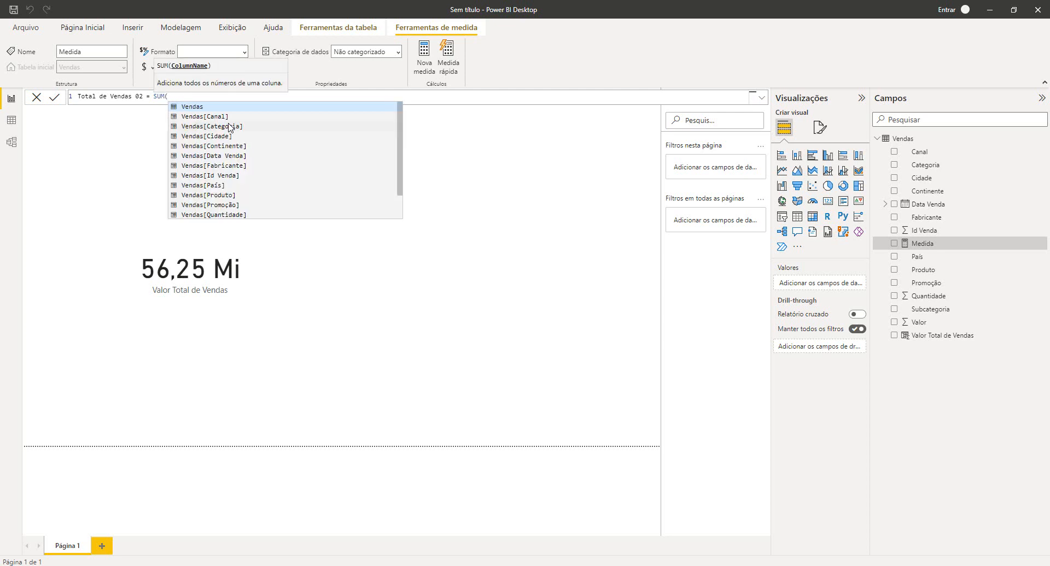
key(Down)
key(Down)
key(Down)
key(Down)
key(Down)
key(Down)
key(Down)
key(Down)
key(Down)
key(Down)
key(Down)
key(Down)
key(Down)
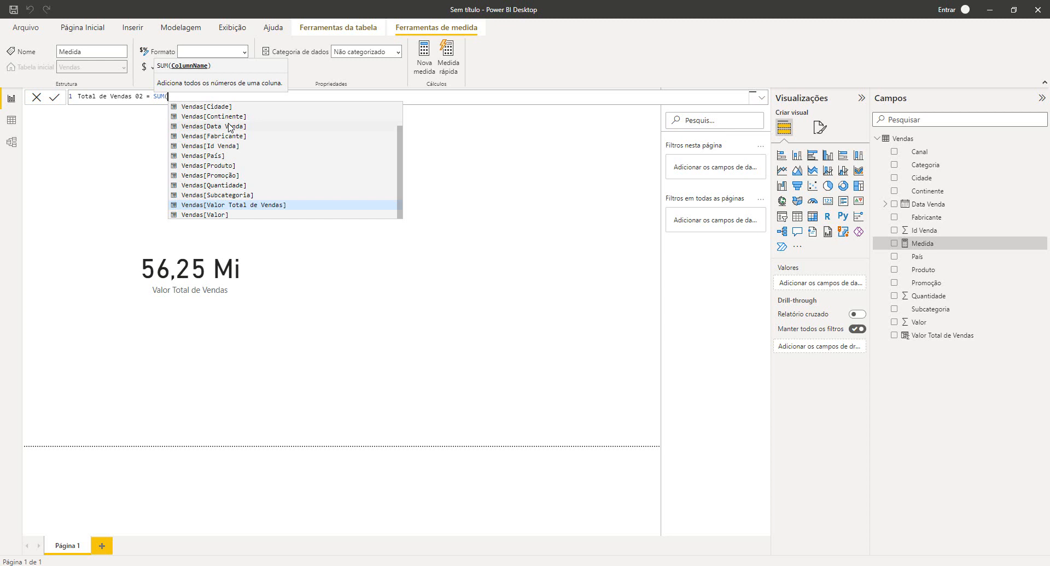
key(Tab)
text())
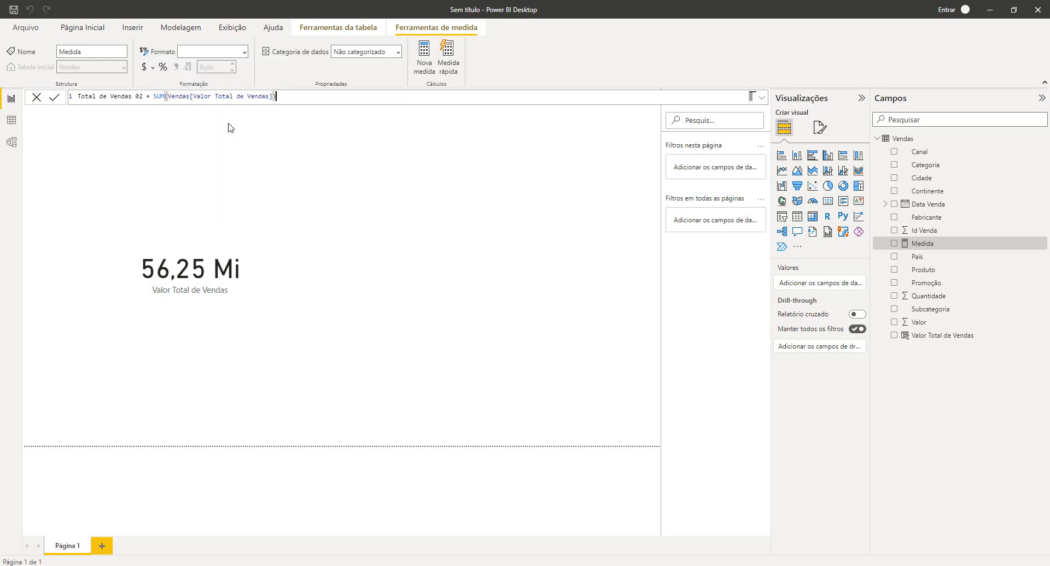
key(Return)
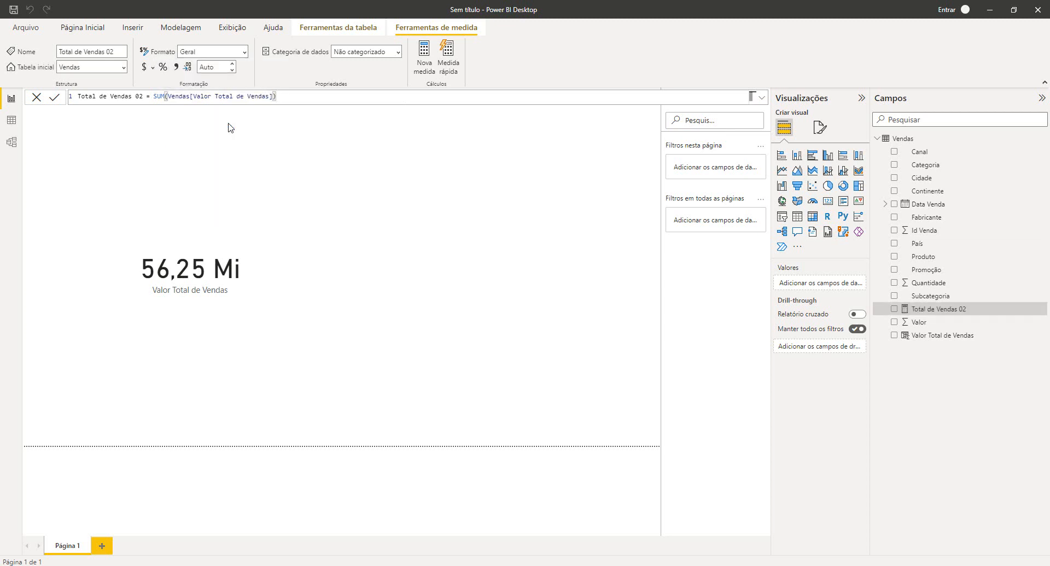
click(450, 222)
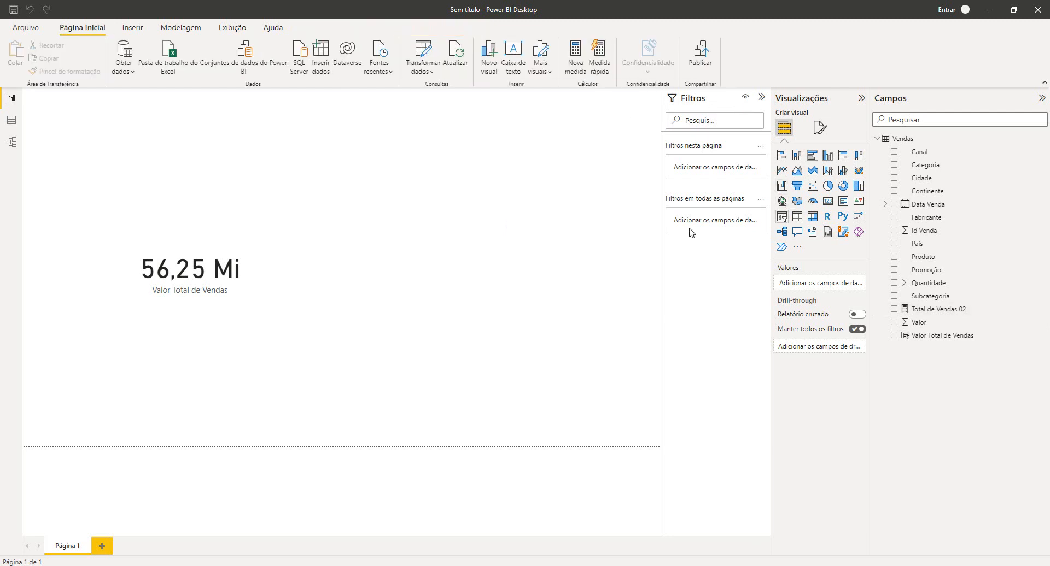
Add a second card beside the first one that shows the Total de Vendas 02 measure
click(828, 201)
drag(202, 166, 398, 265)
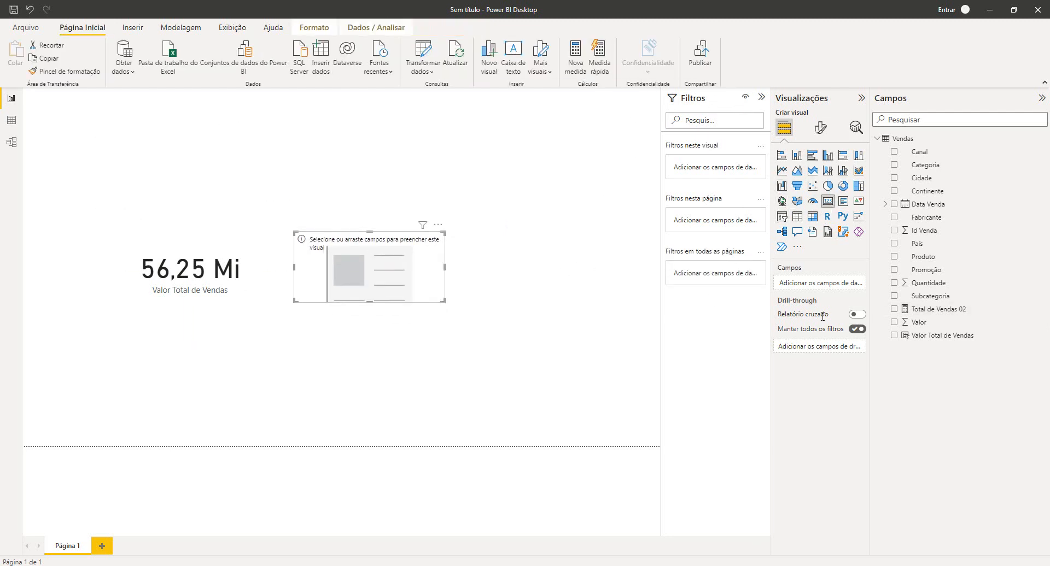
click(951, 309)
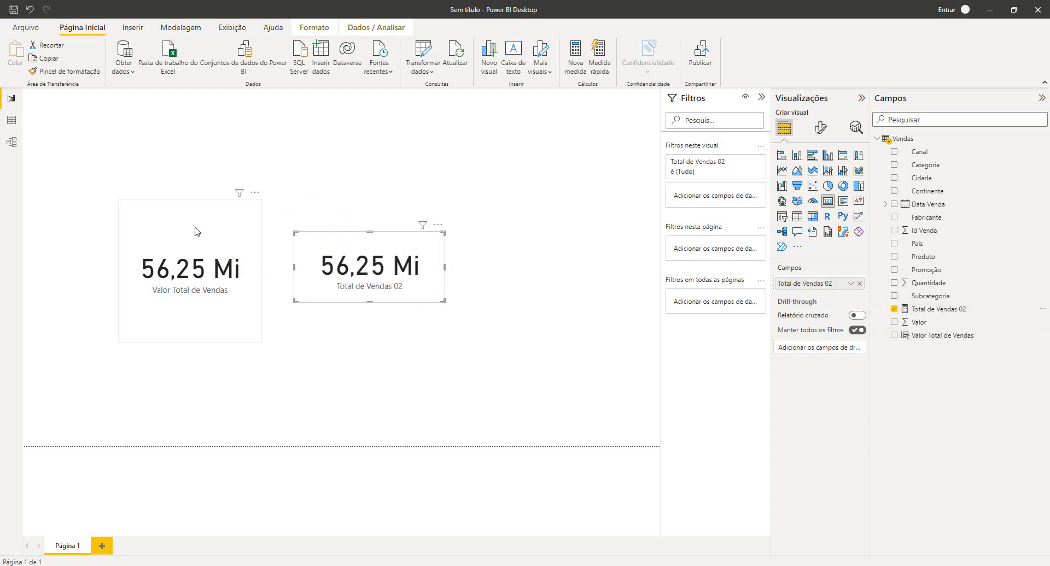
click(423, 336)
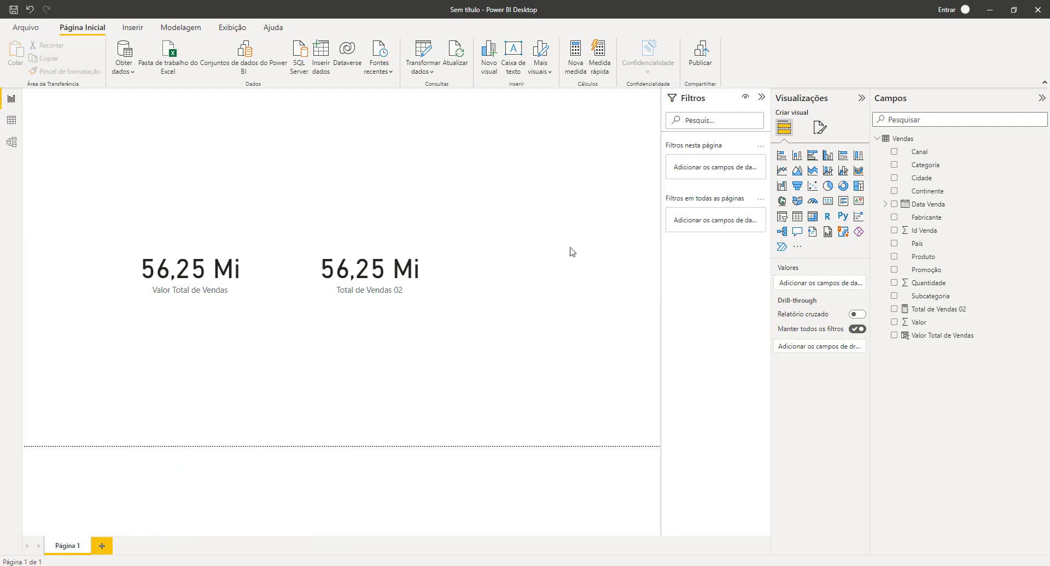
Examine the Valor, Quantidade and Valor Total de Vendas columns and their rows in the Vendas table data
click(12, 120)
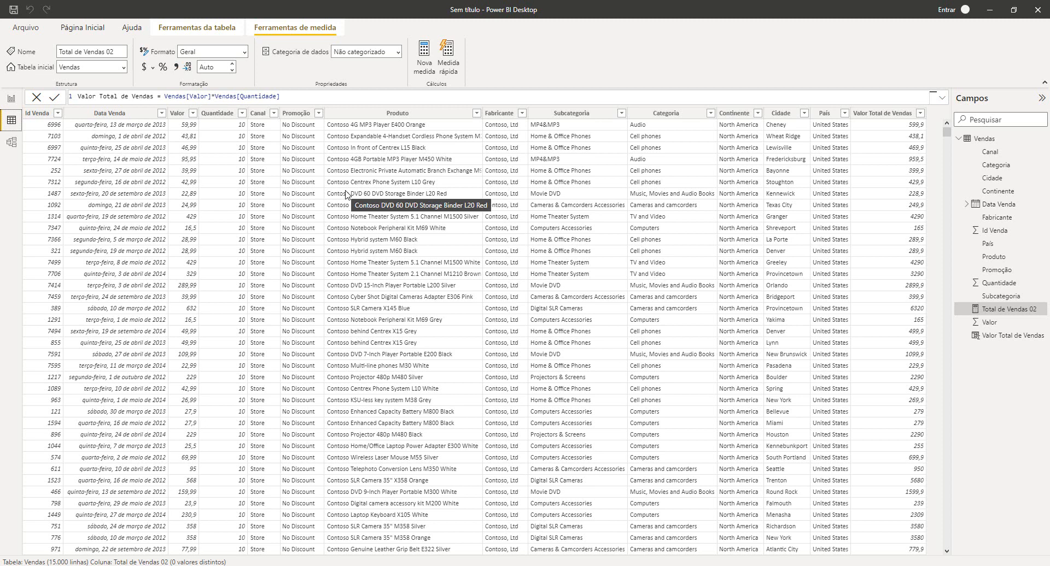
click(189, 130)
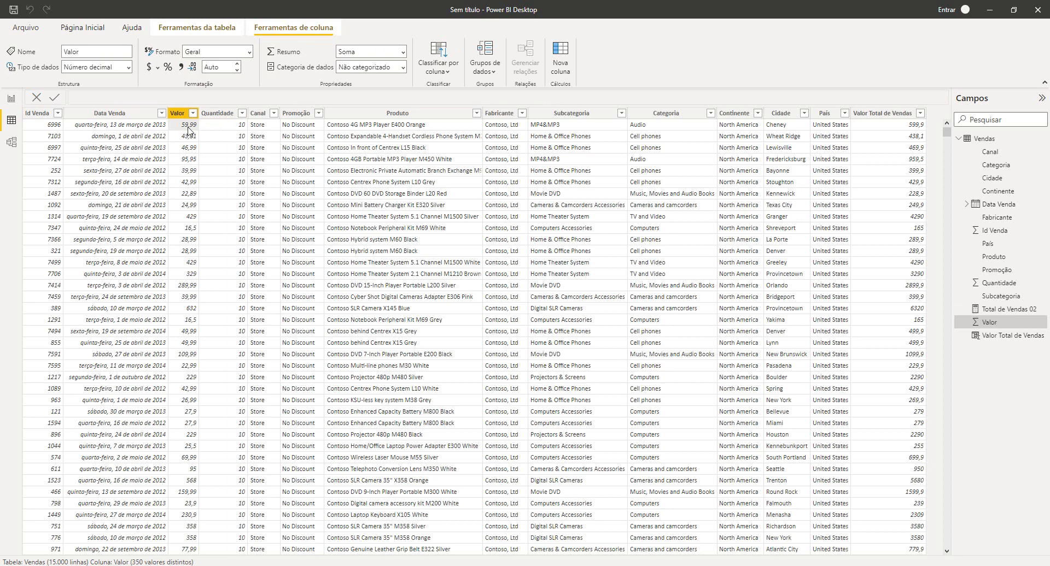
click(224, 130)
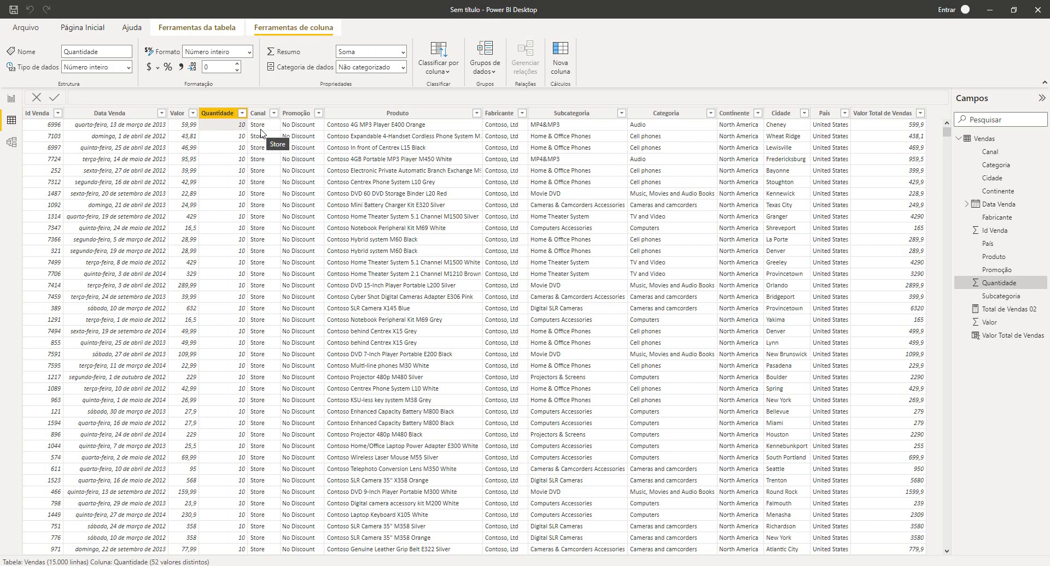
click(866, 116)
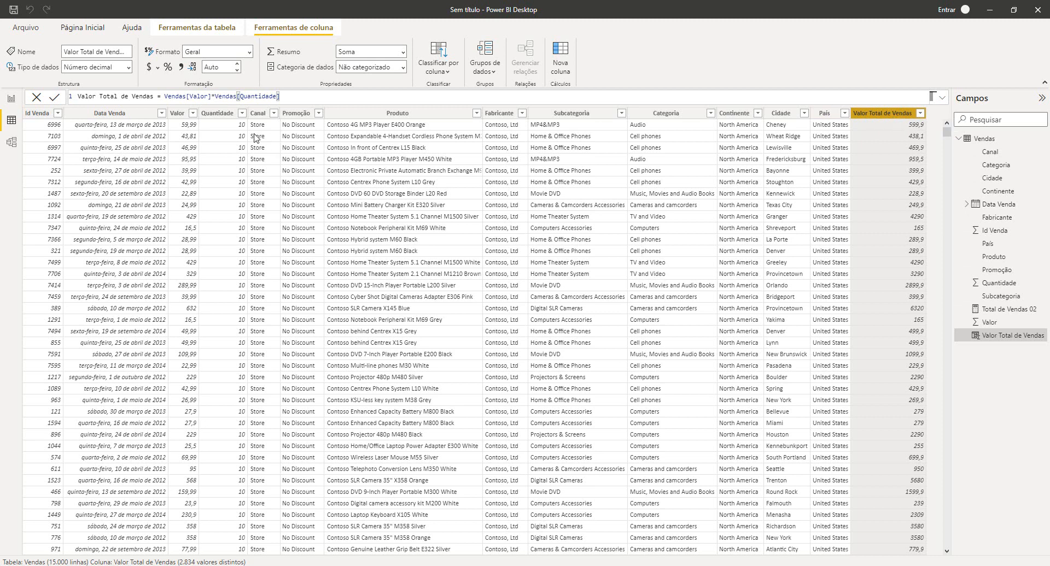
click(178, 114)
click(218, 115)
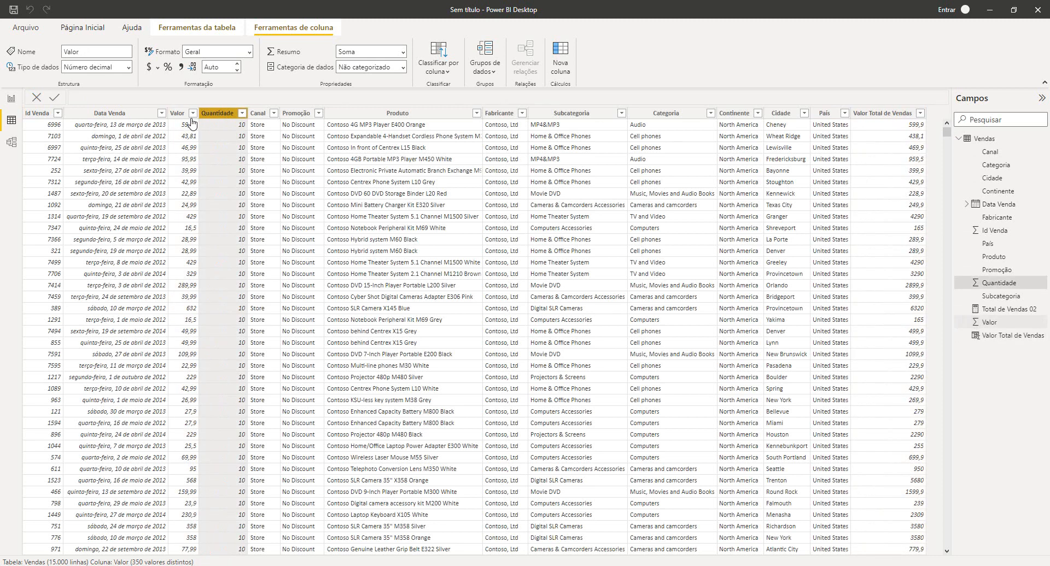
click(174, 116)
click(208, 117)
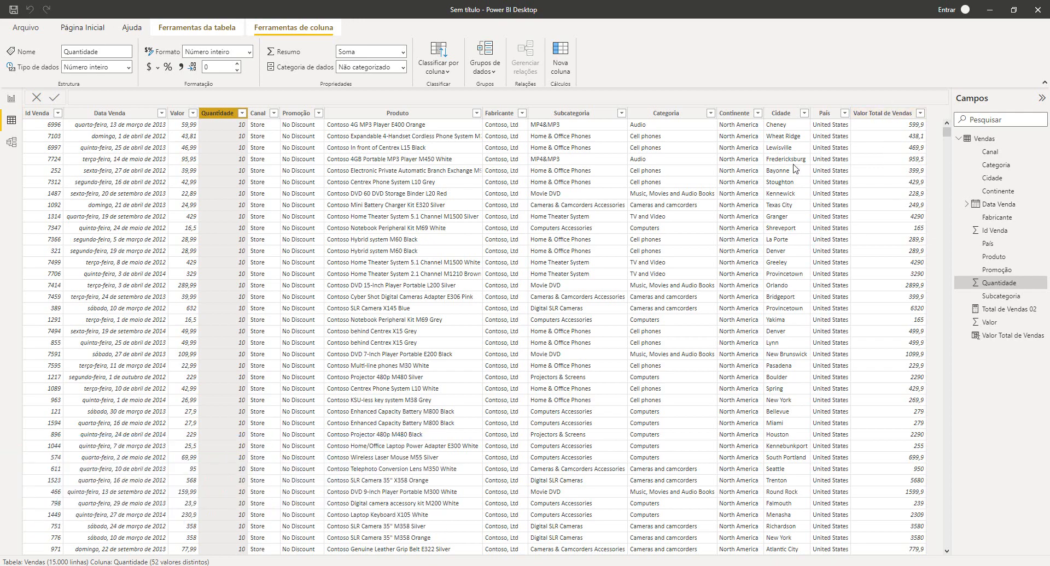
scroll(934, 329, down, 1)
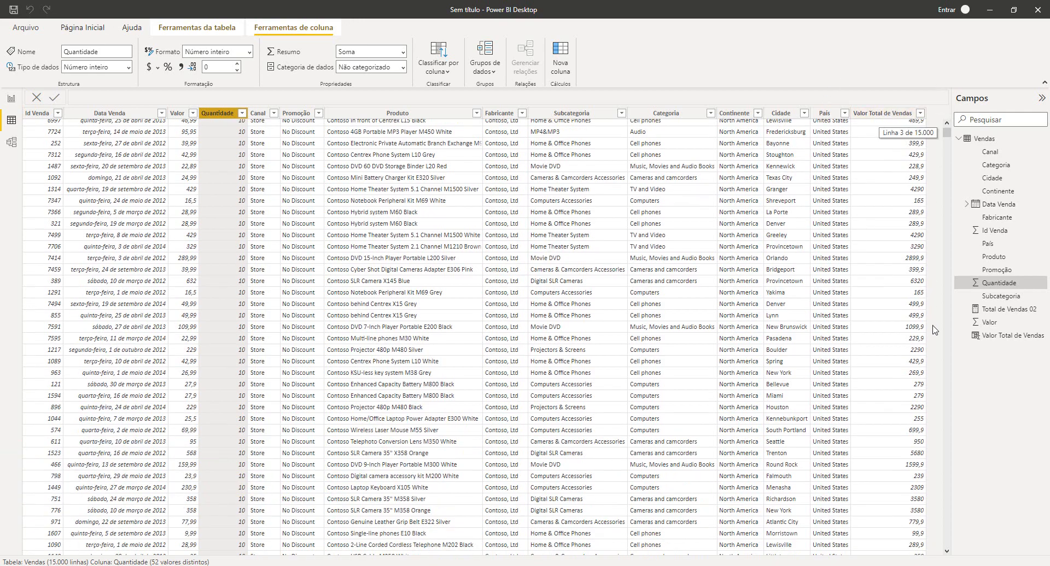
scroll(934, 330, down, 15)
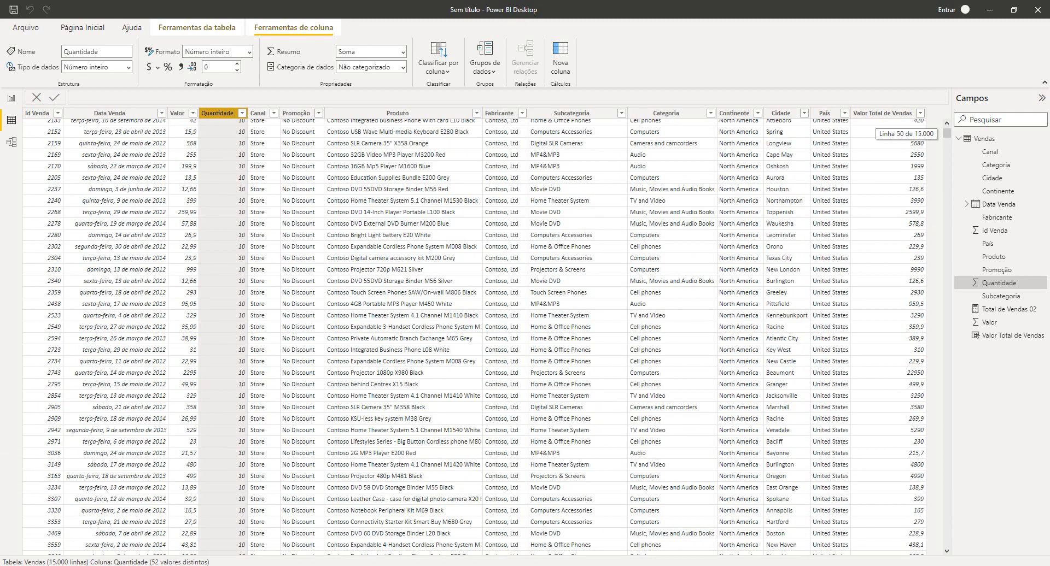
scroll(829, 307, up, 13)
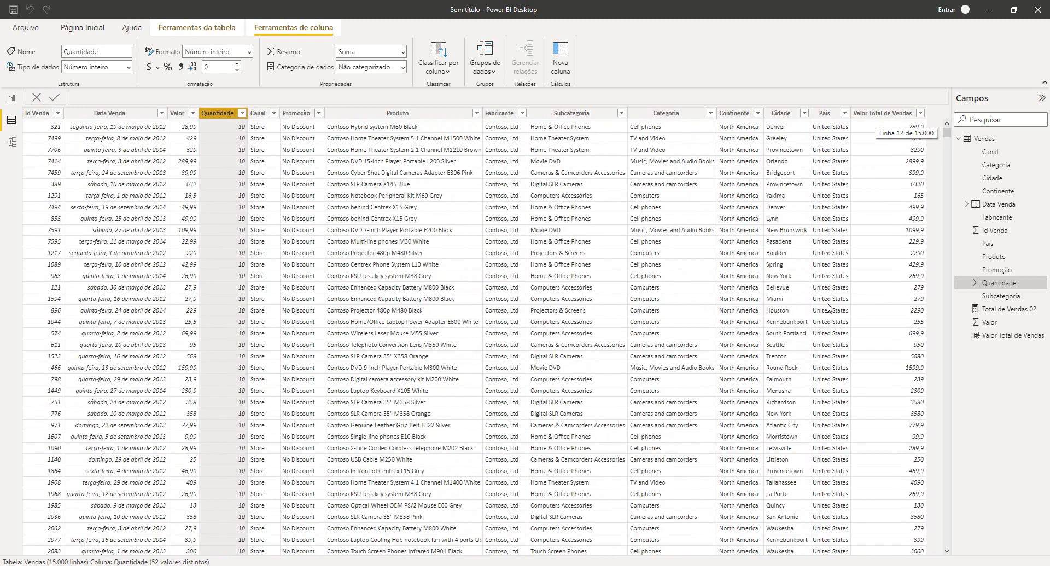
scroll(828, 307, up, 4)
Delete the calculated column Valor Total de Vendas from the Vendas table
click(910, 171)
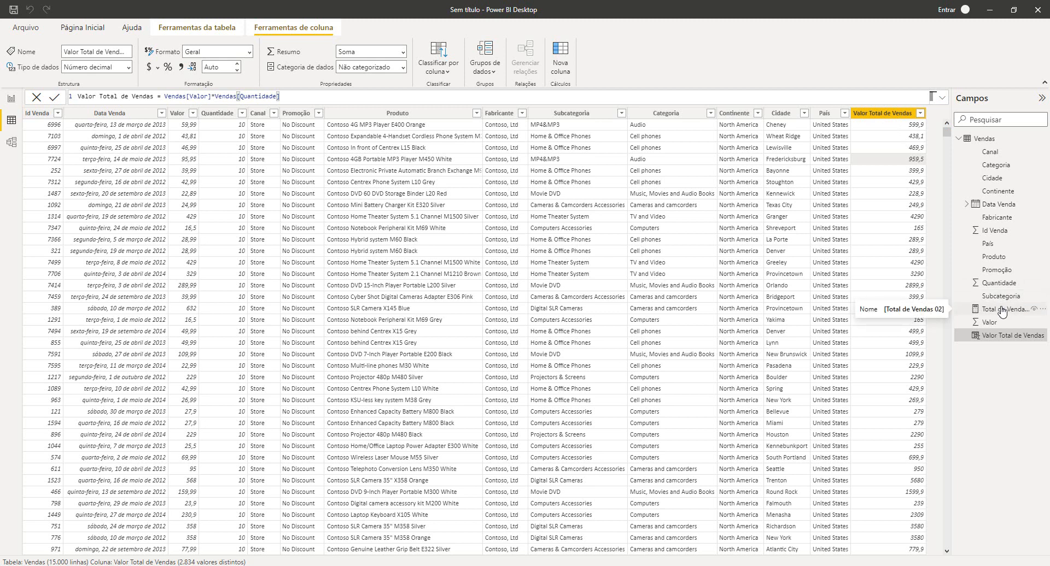
right_click(889, 116)
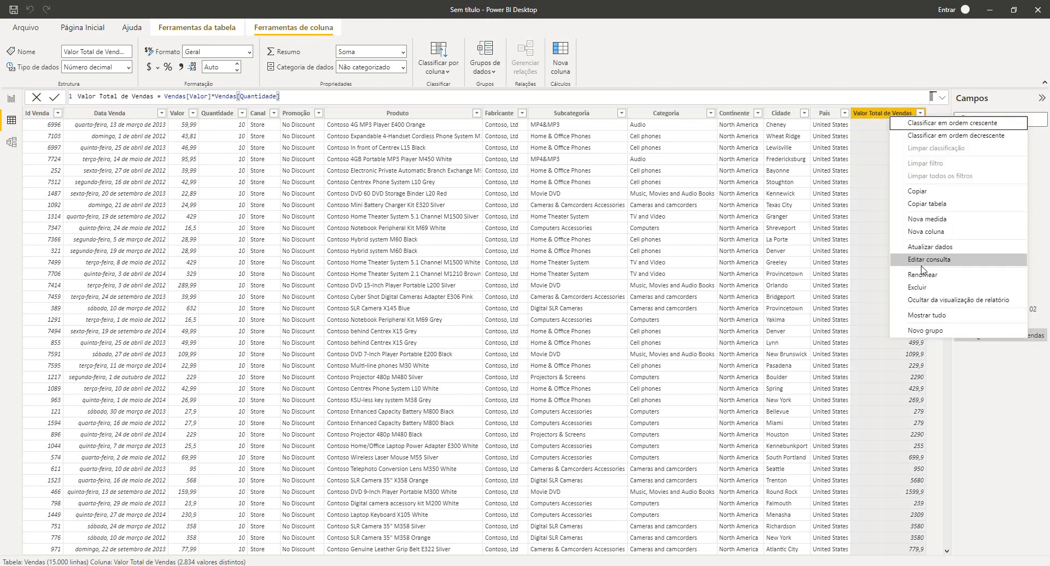
click(930, 289)
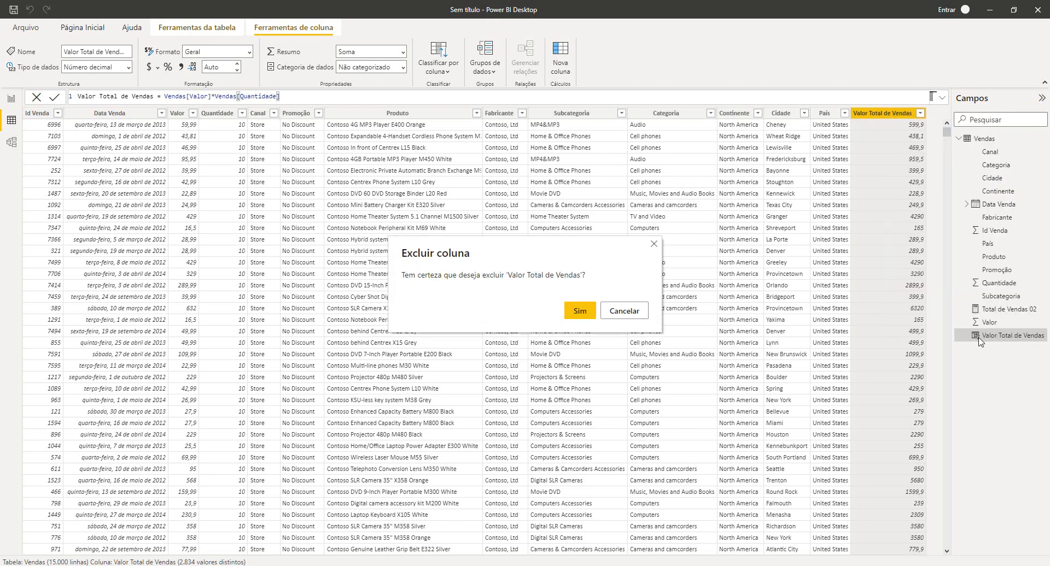
click(580, 310)
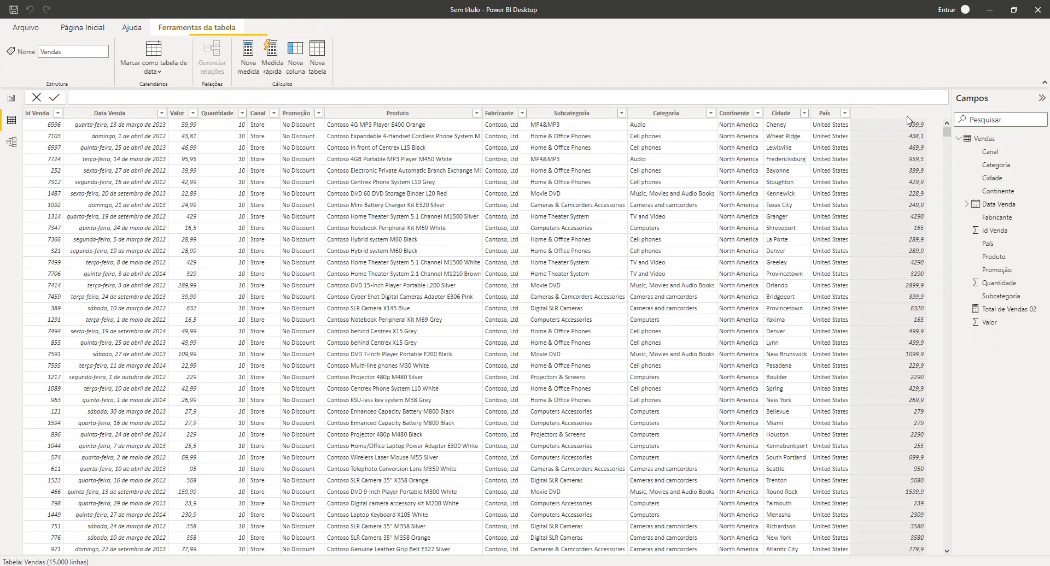
Create the measure X Total de Vendas in the Vendas table, defined as SUMX(Vendas; Vendas[Valor]*Vendas[Quantidade])
click(252, 64)
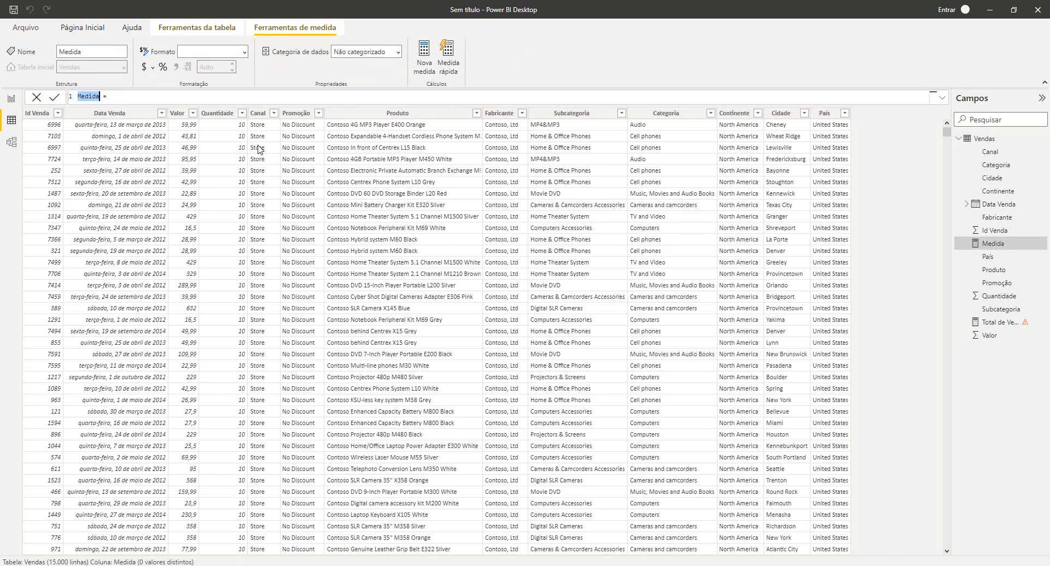
text(X)
text(UM)
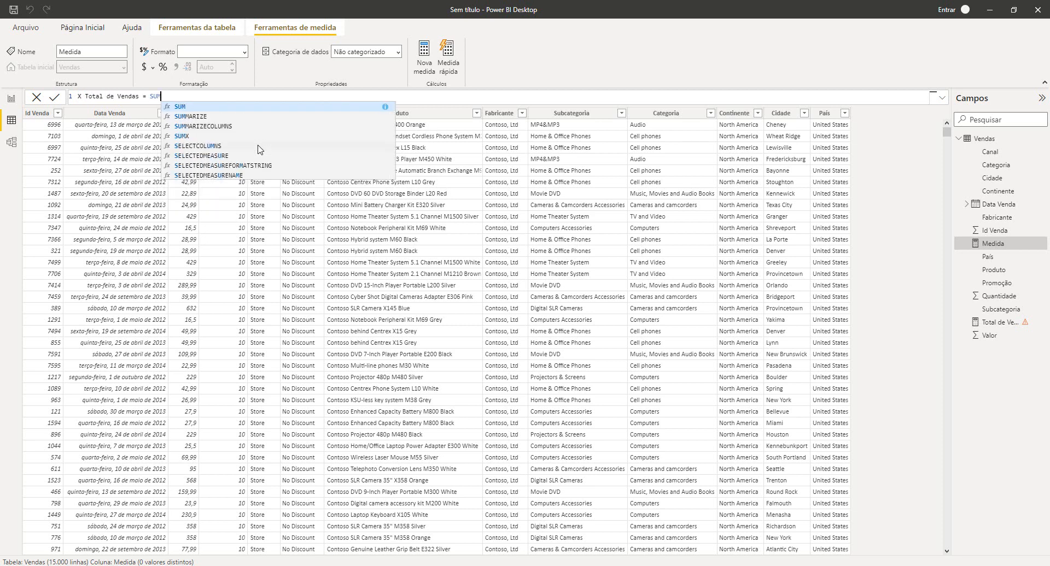
text(X()
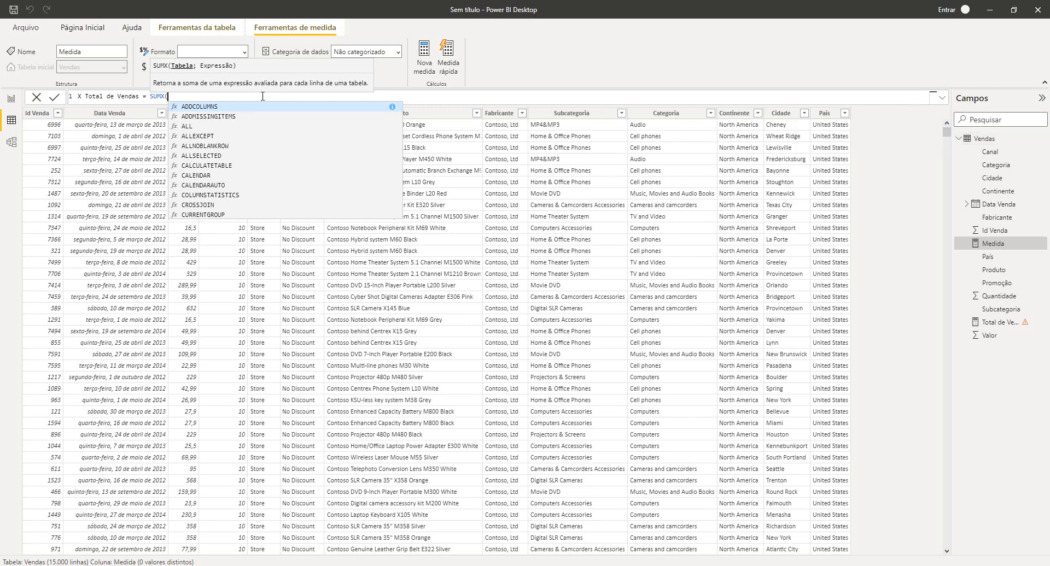
text(Vendas)
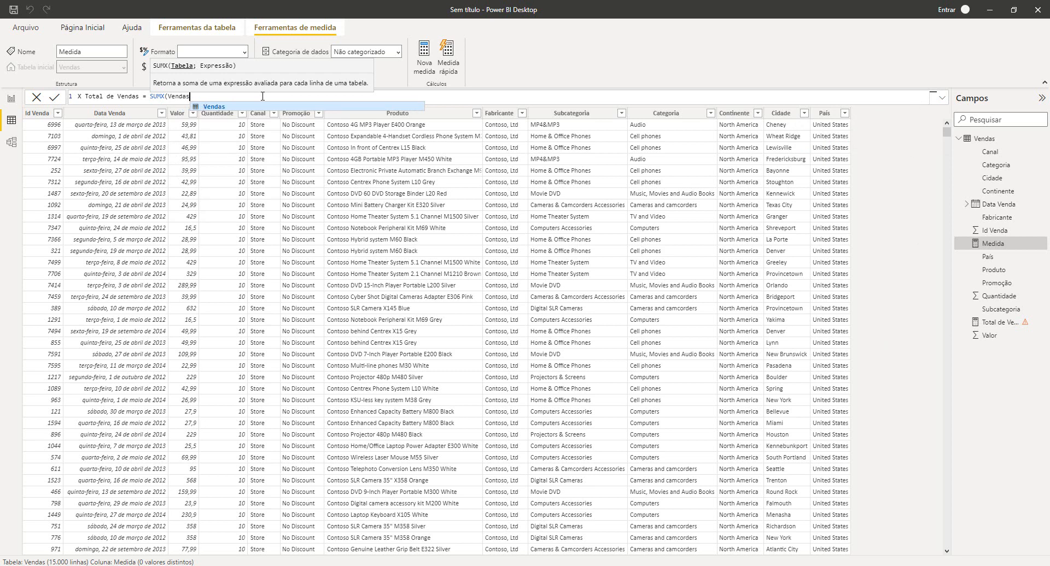
text(;)
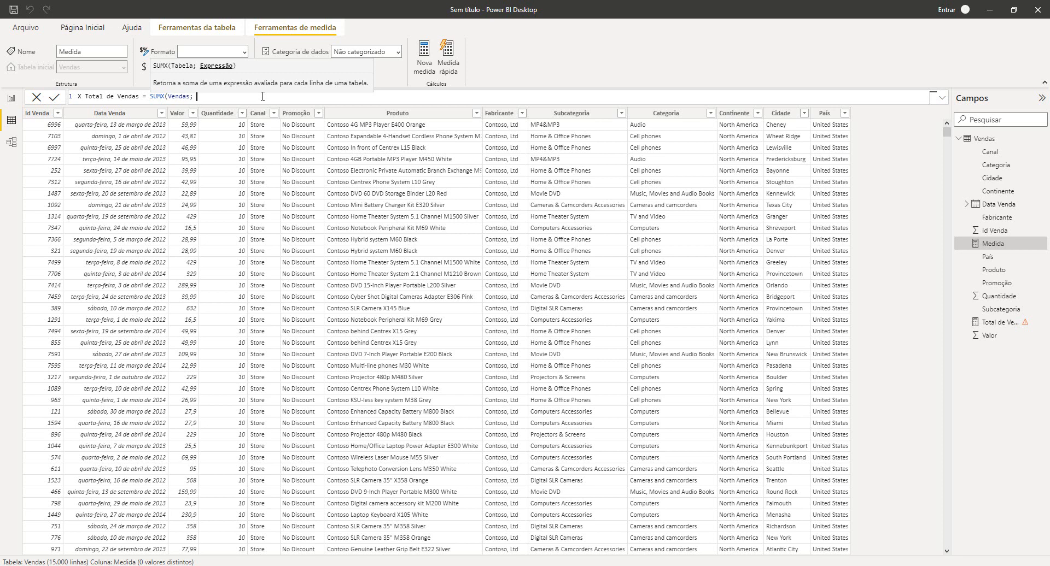
text(Vendas[Valor]*quanti)
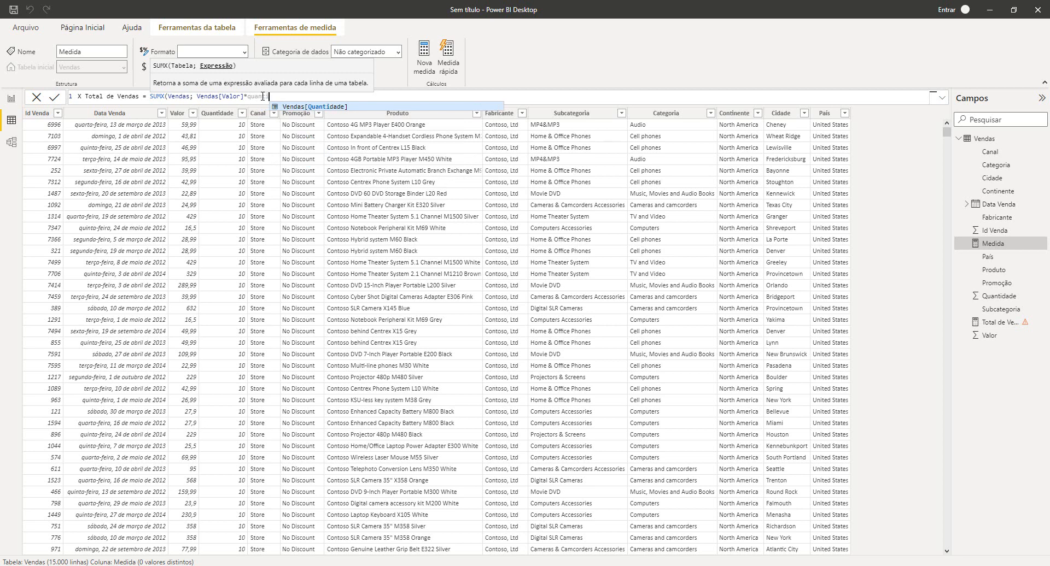
key(Tab)
text())
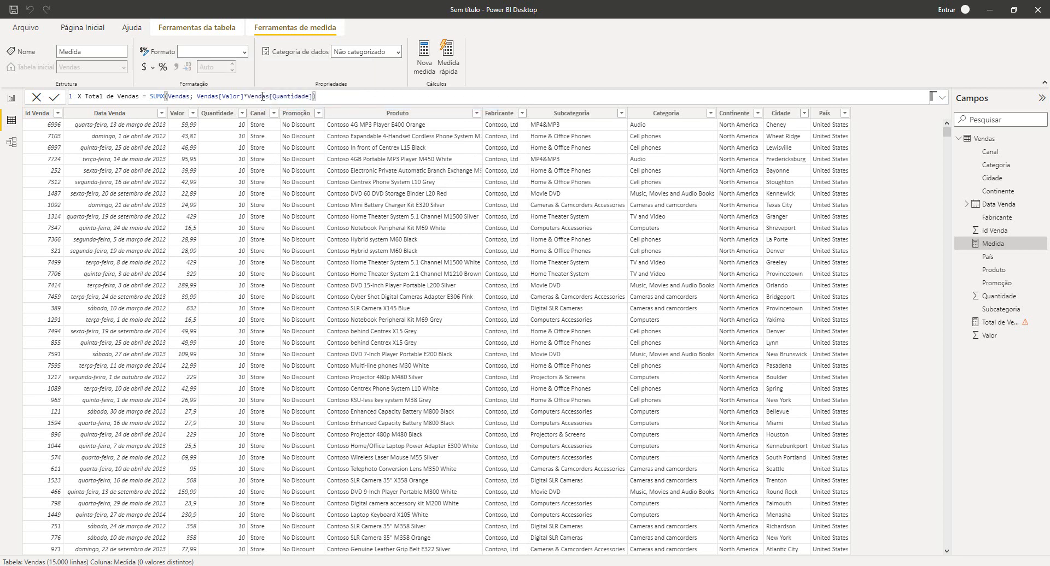
key(Return)
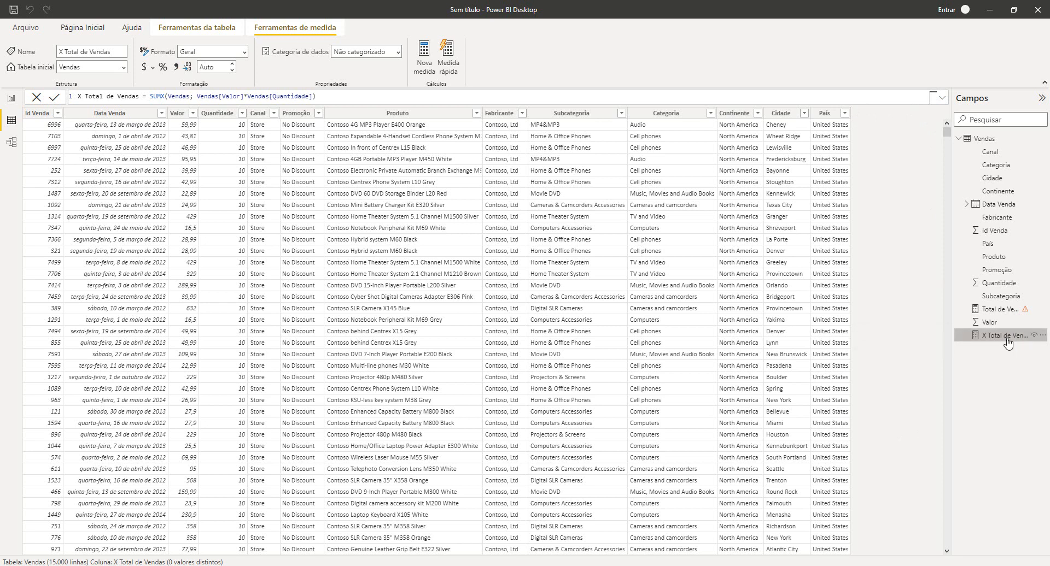
Check the Valor and Quantidade columns against the formula of the X Total de Vendas measure
click(187, 129)
click(233, 129)
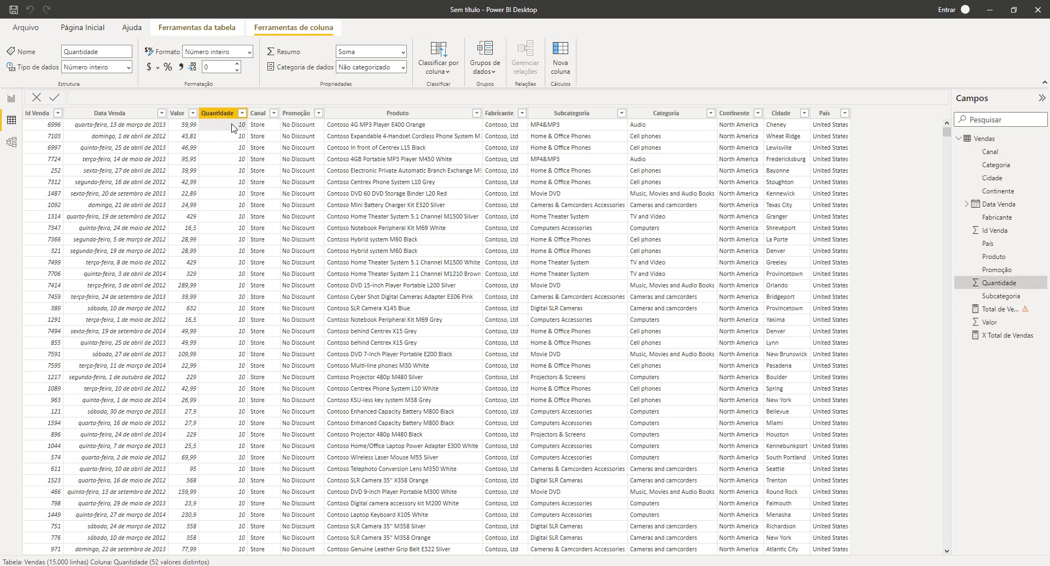
click(995, 336)
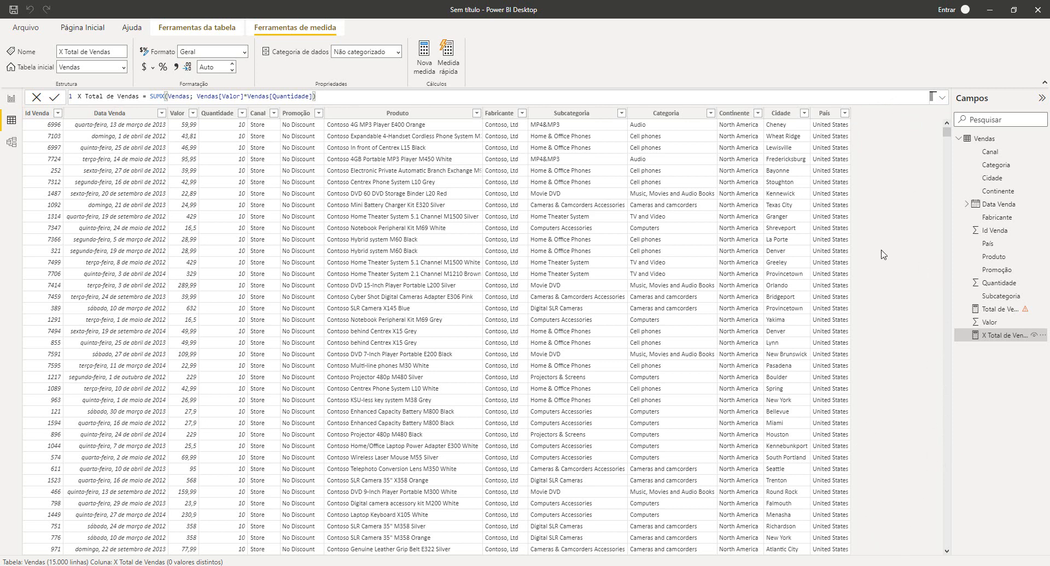
Return to the report page and move the Total de Vendas 02 card up, level with the top of the first card
click(17, 122)
click(5, 103)
click(418, 298)
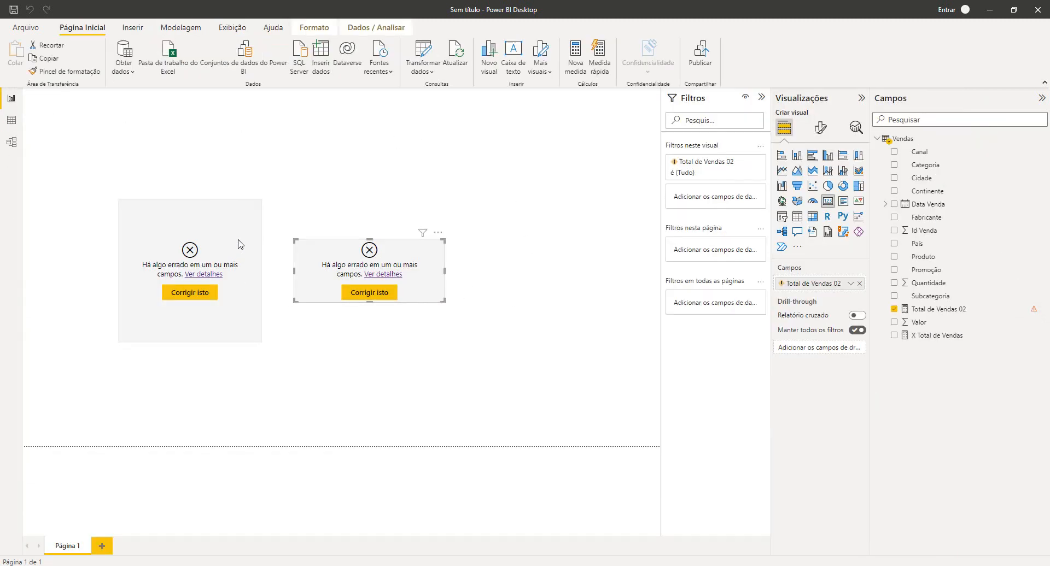
click(246, 216)
drag(437, 294, 415, 259)
click(512, 286)
click(404, 252)
Replace the Total de Vendas 02 field in the second card with the X Total de Vendas measure
mouse_move(785, 286)
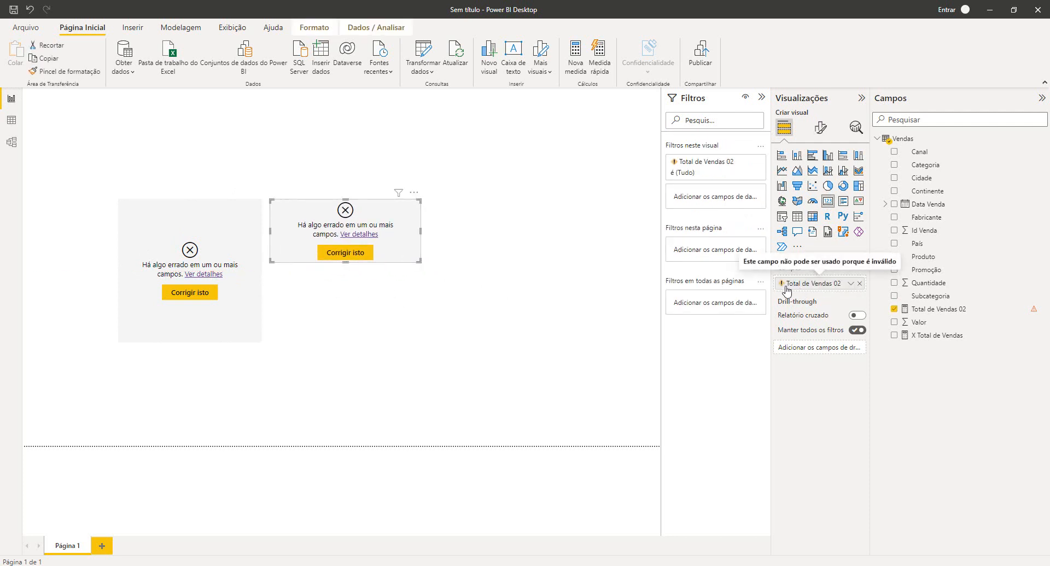
click(861, 283)
drag(981, 336, 822, 287)
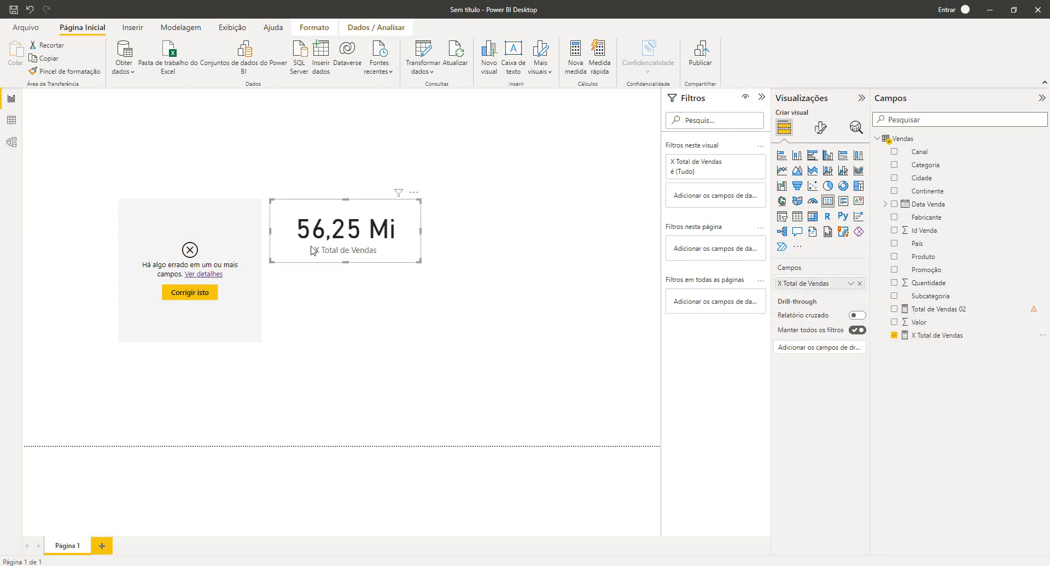
Delete the broken Total de Vendas 02 measure from the model
click(970, 310)
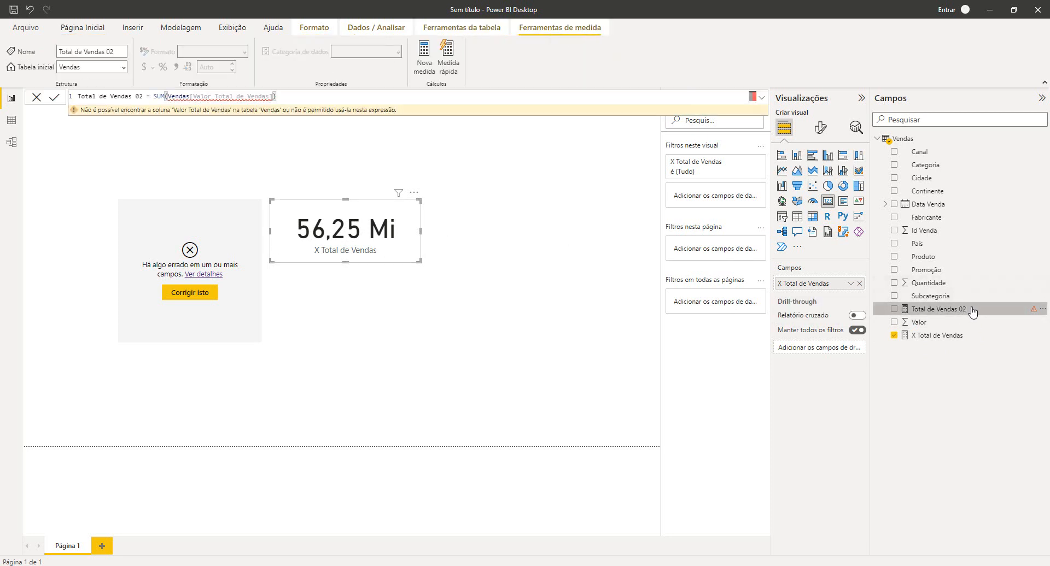
right_click(972, 311)
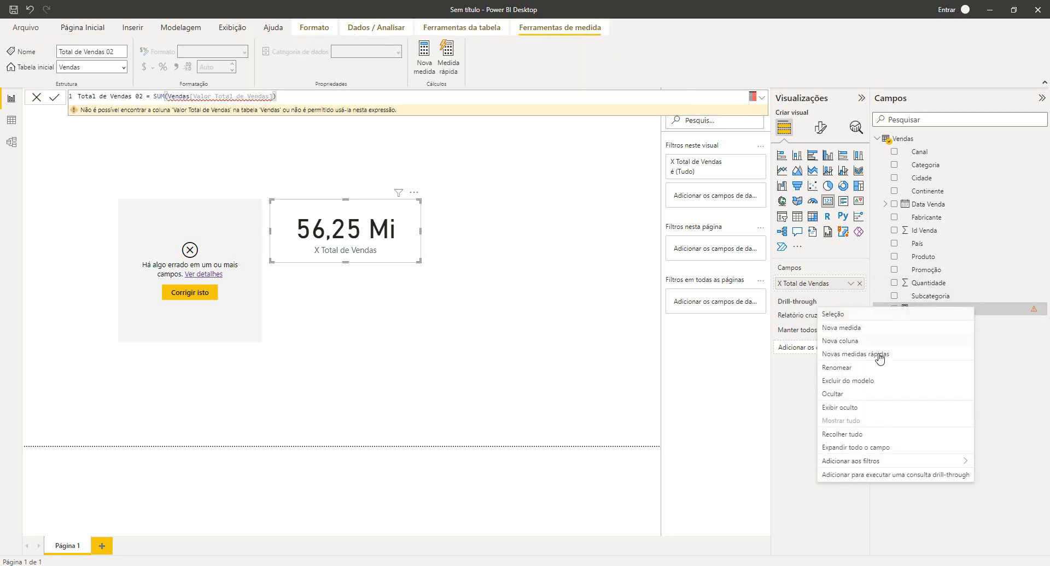
click(862, 382)
click(579, 310)
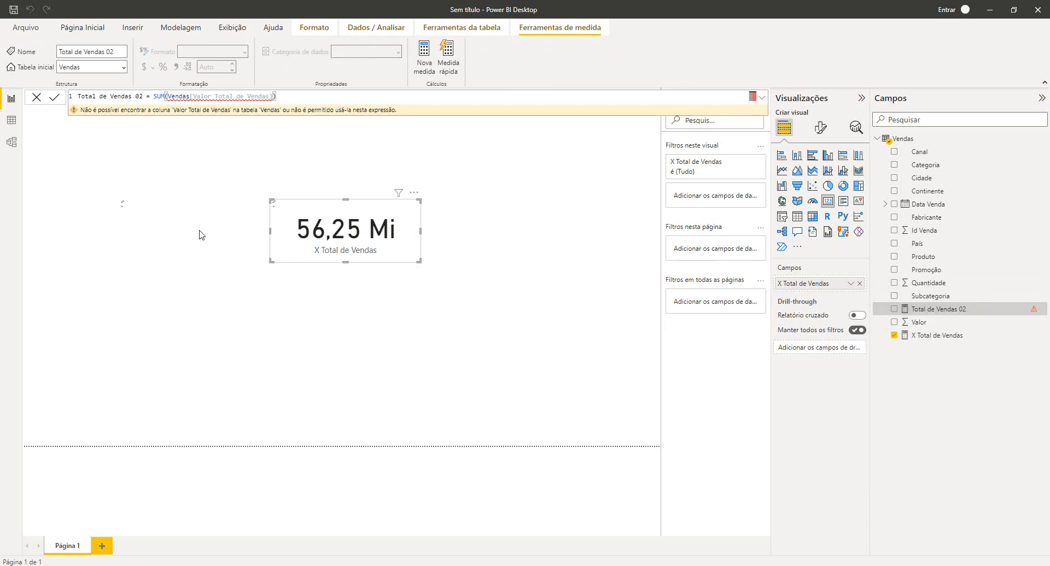
Delete the broken first card and move the X Total de Vendas card toward the upper middle of the page
click(223, 223)
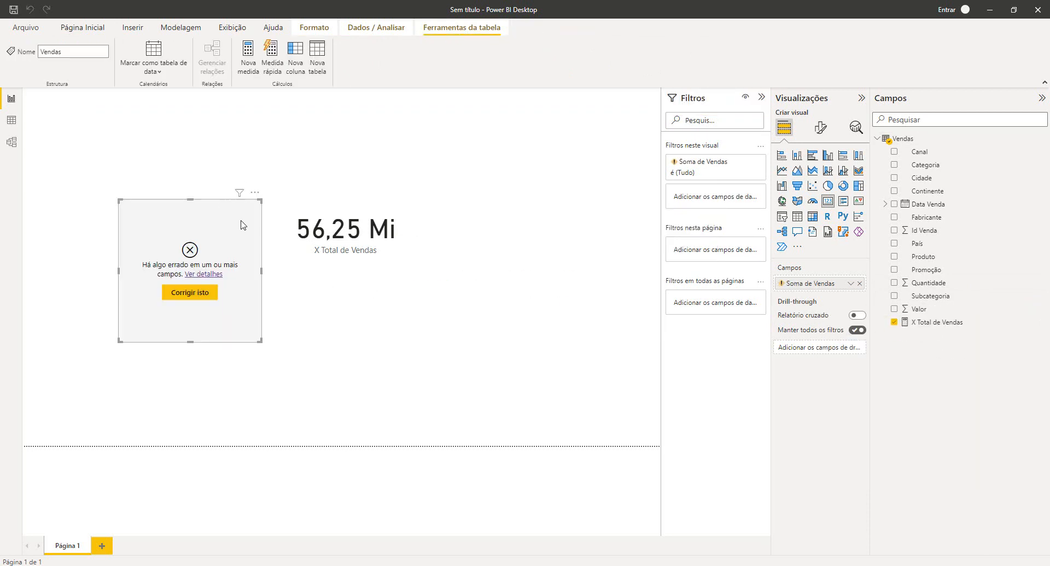
key(Delete)
drag(346, 236, 402, 212)
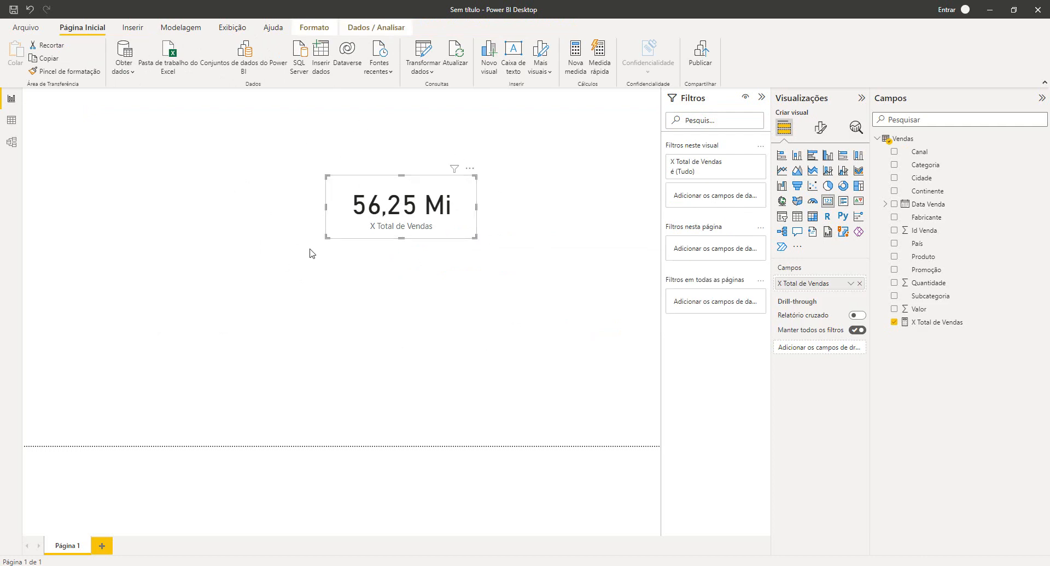
Review the Valor and Quantidade columns of the Vendas table in the data view
click(11, 119)
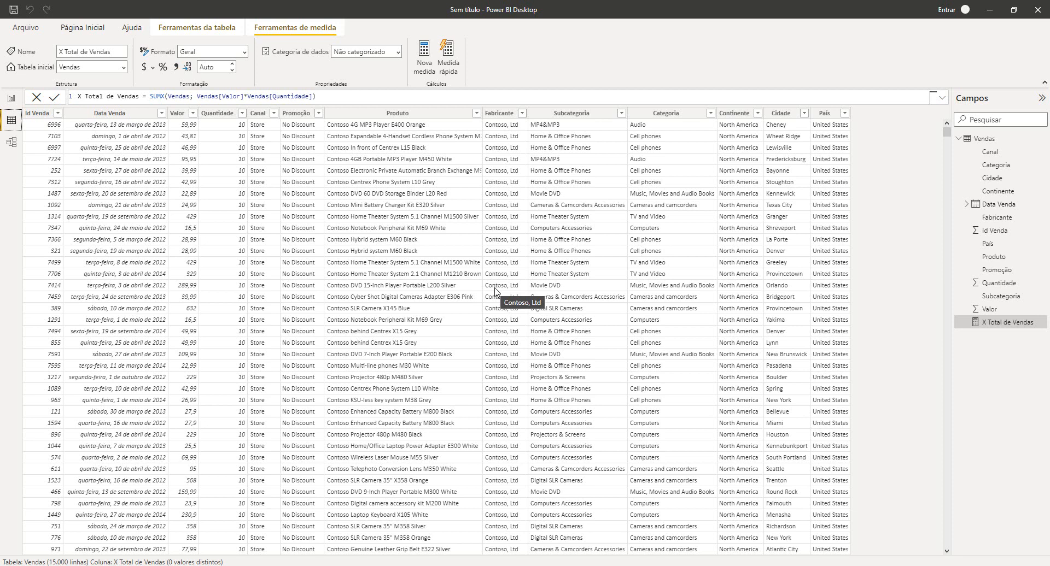
click(179, 113)
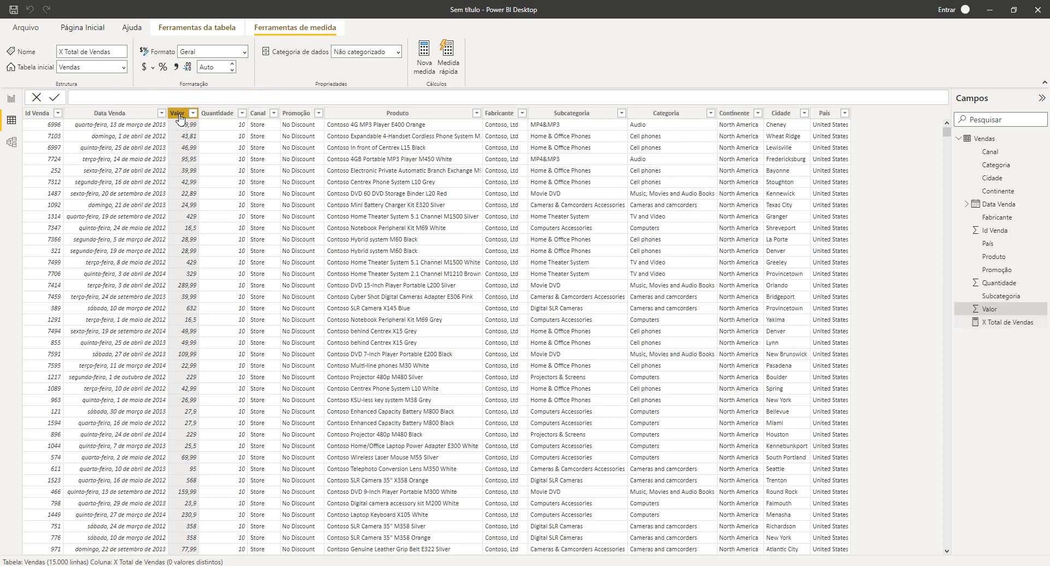
click(213, 119)
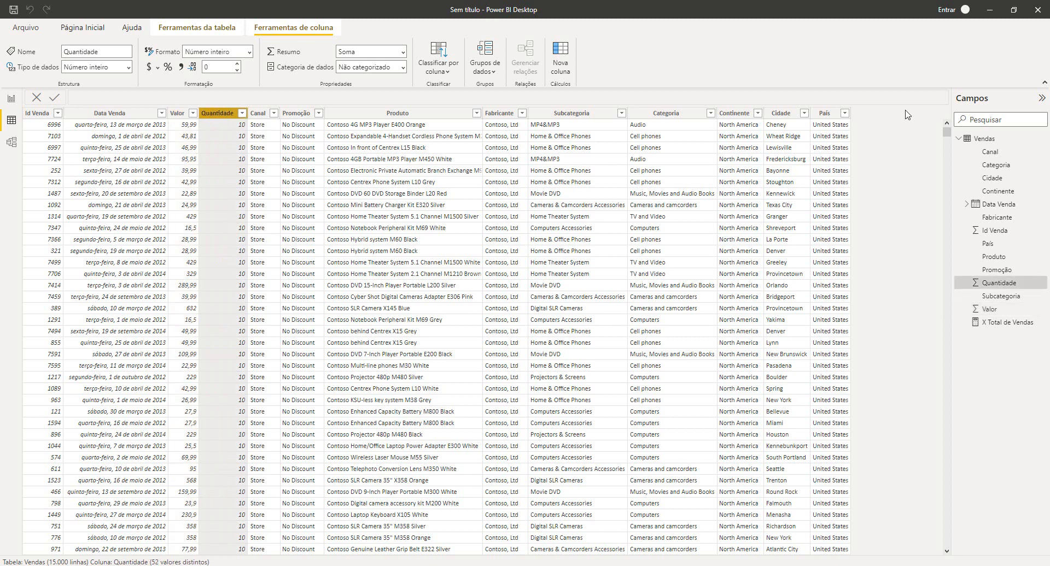